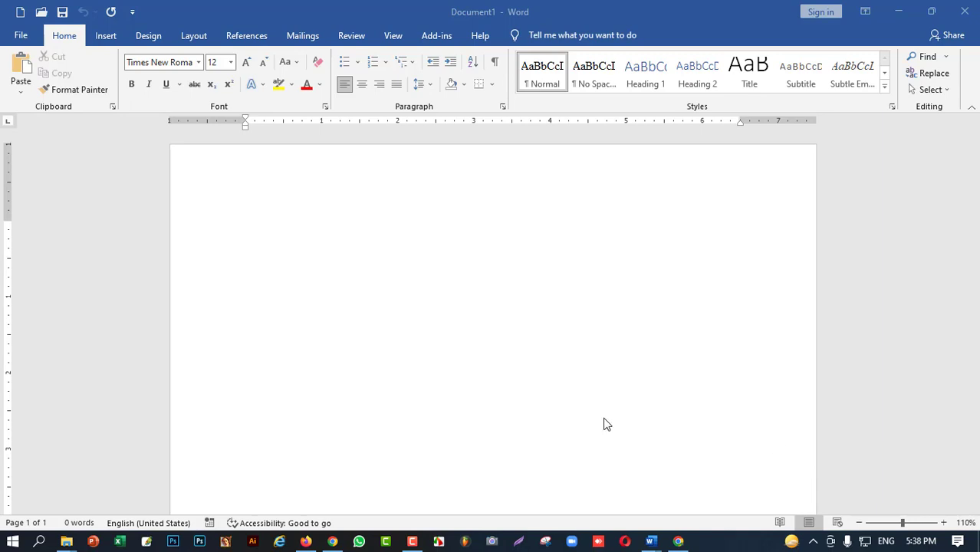
Step: Open Shifa all_16-01-2022.docx and look through its pages from the cover to the logarithm equations
click(466, 245)
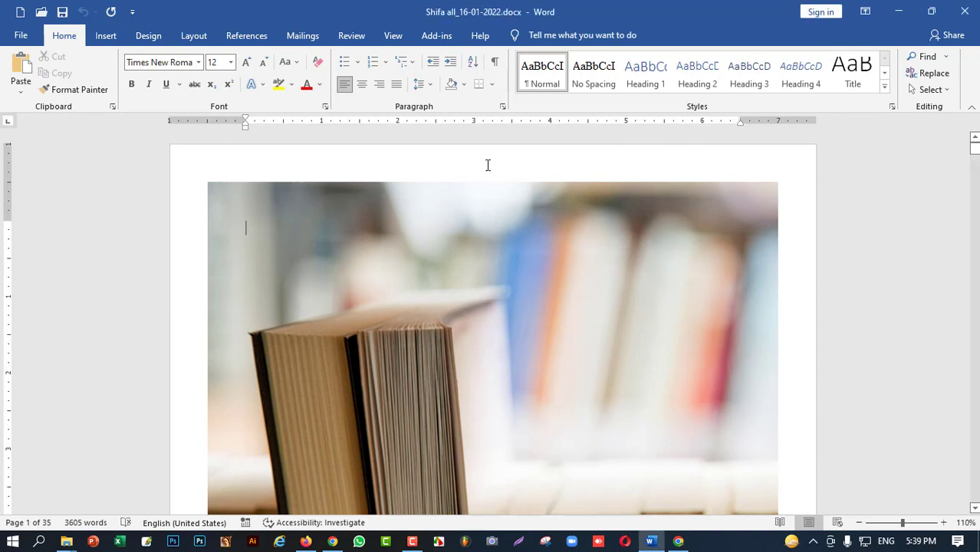
scroll(464, 302, down, 15)
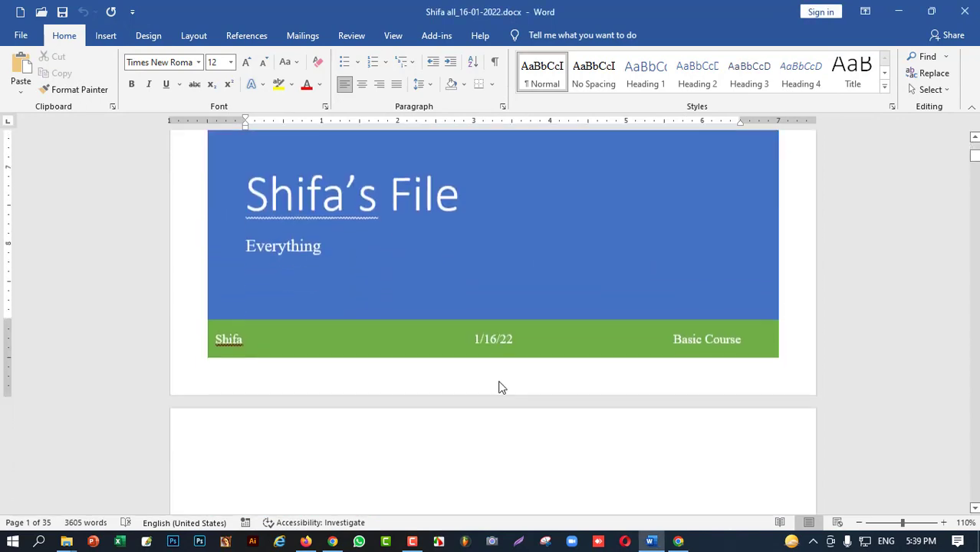
scroll(504, 384, down, 15)
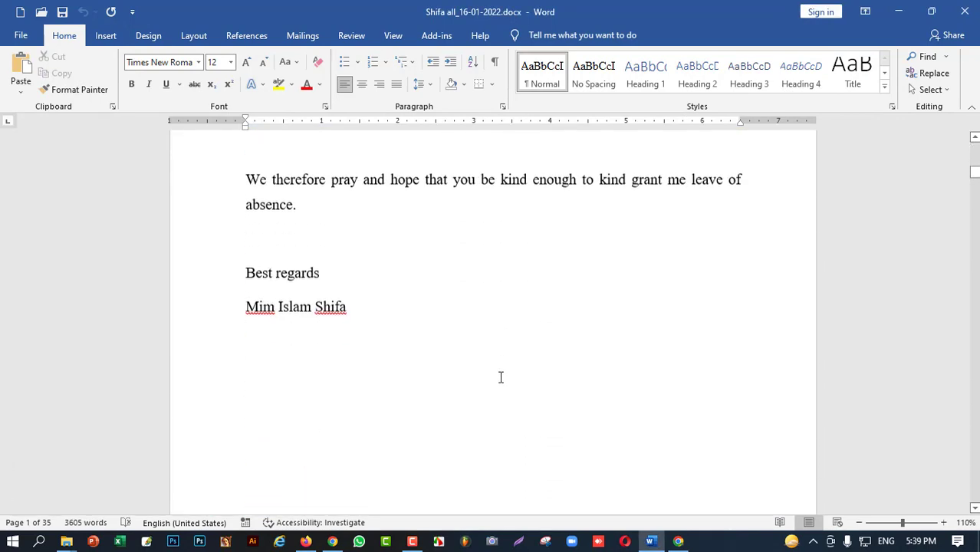
scroll(478, 365, down, 15)
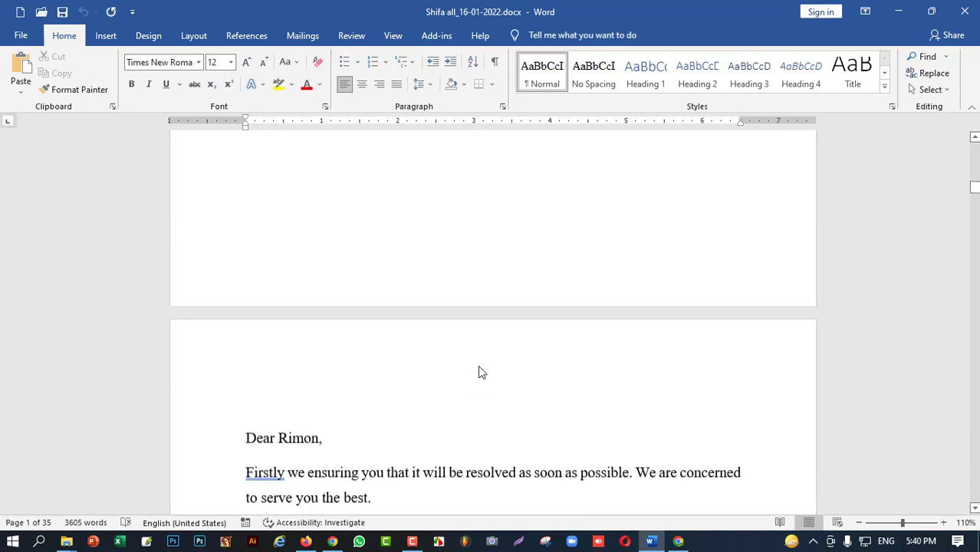
scroll(481, 366, down, 15)
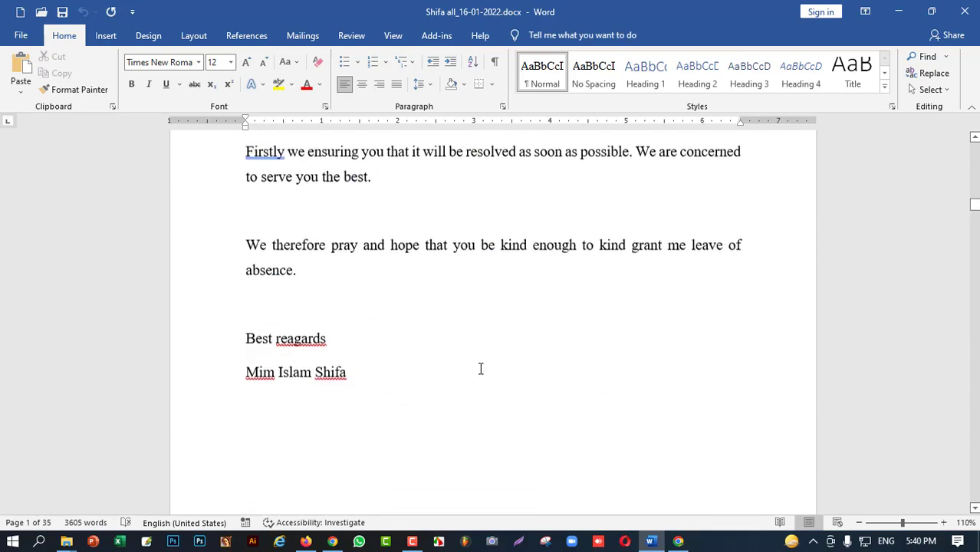
scroll(480, 369, down, 15)
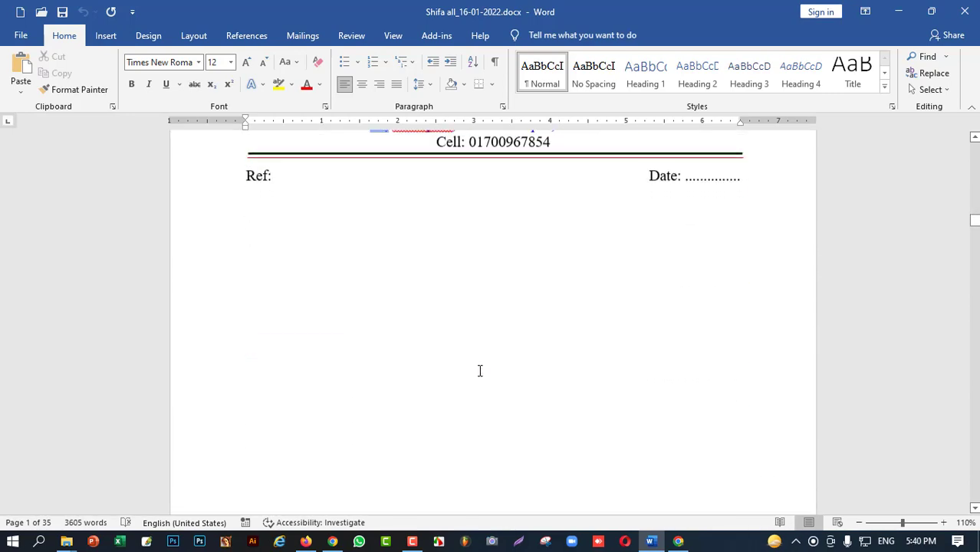
scroll(480, 370, down, 15)
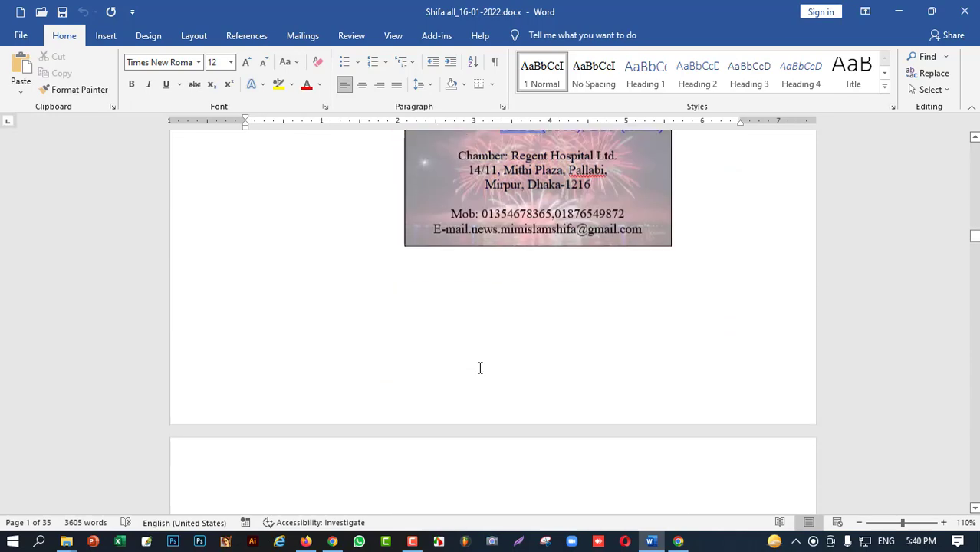
scroll(478, 367, down, 15)
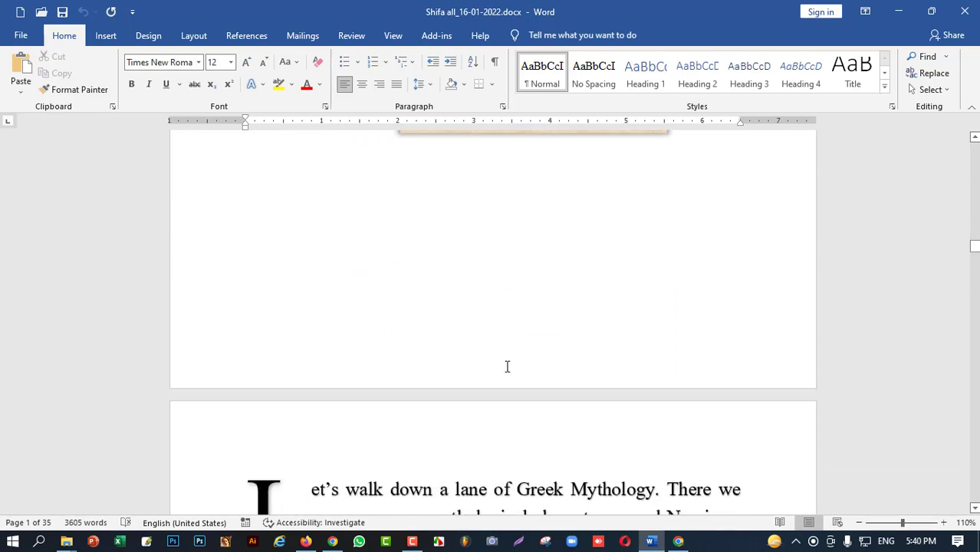
scroll(507, 365, down, 4)
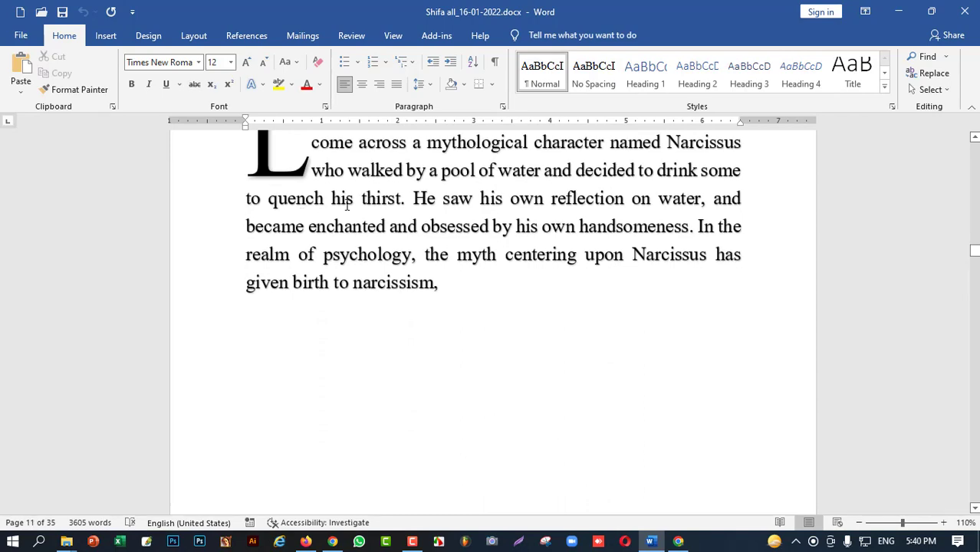
scroll(510, 343, down, 15)
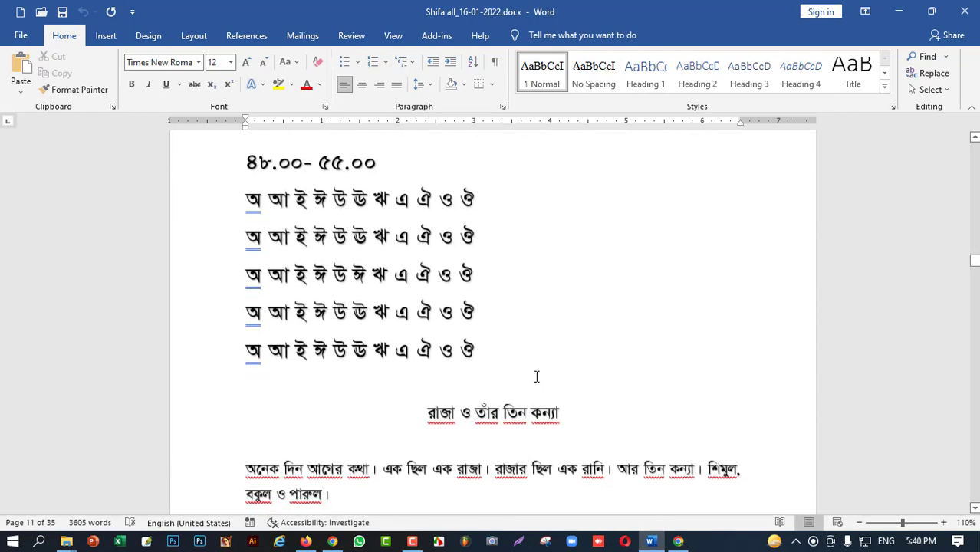
scroll(529, 360, down, 15)
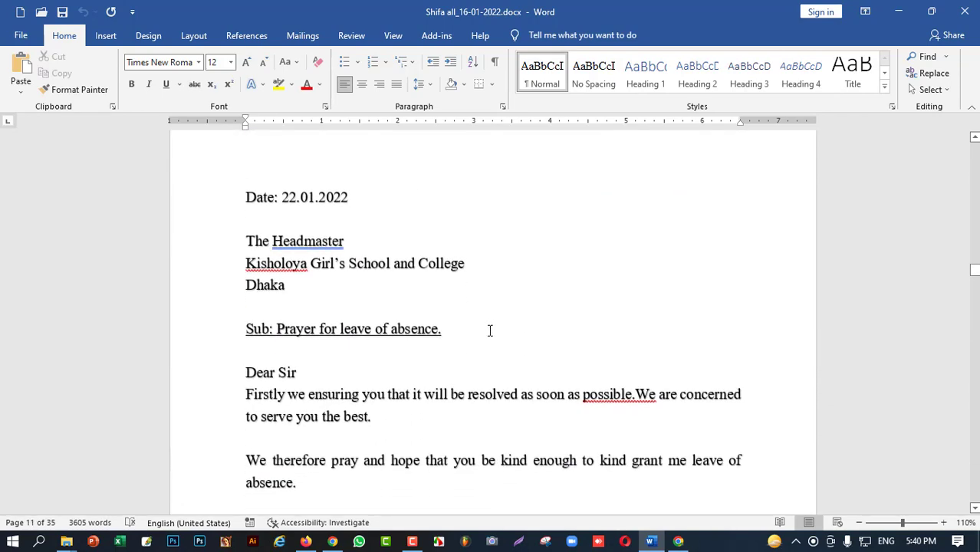
scroll(426, 378, down, 15)
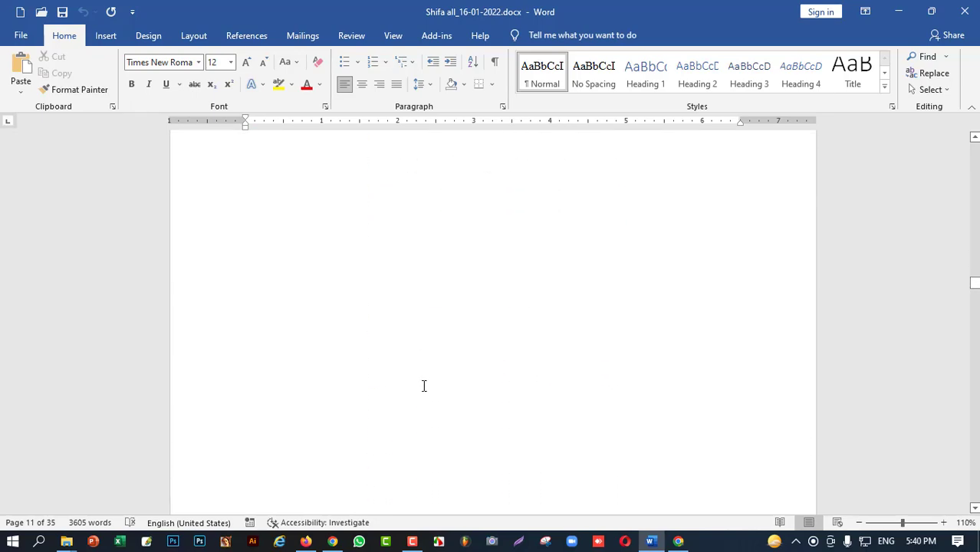
scroll(427, 378, down, 15)
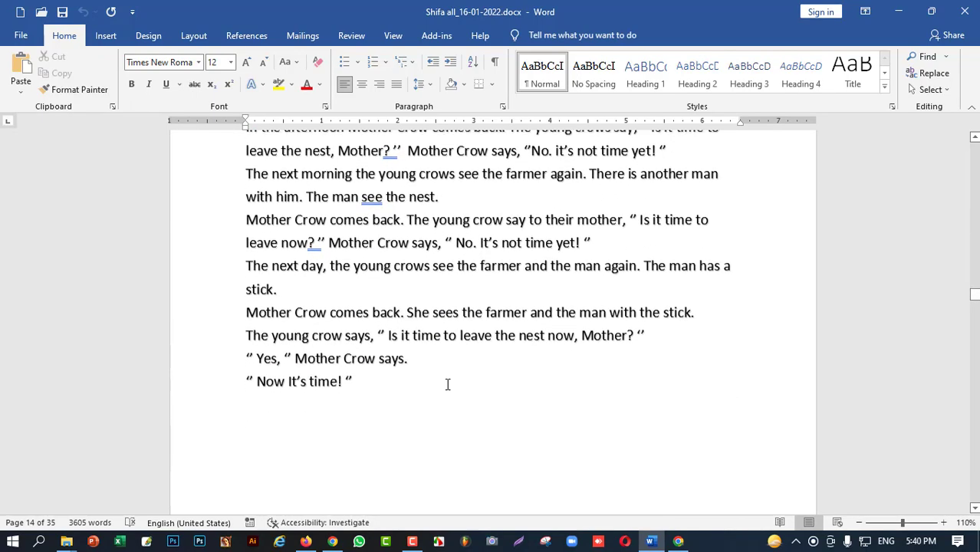
scroll(476, 389, down, 15)
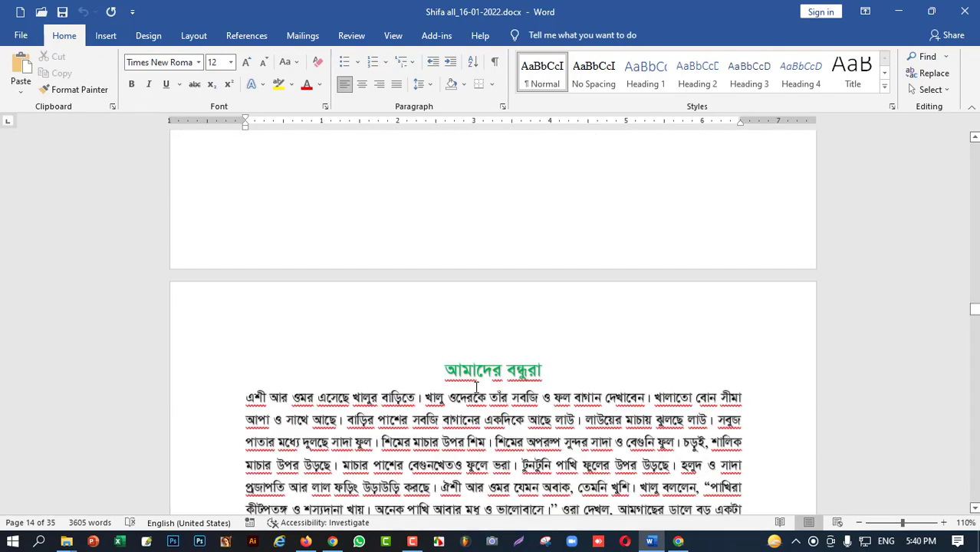
scroll(476, 393, down, 15)
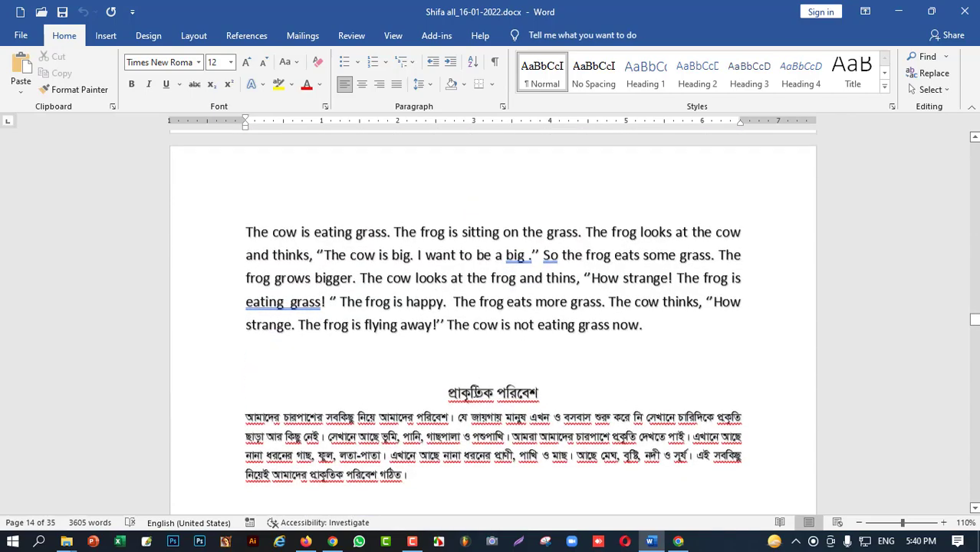
scroll(476, 383, down, 15)
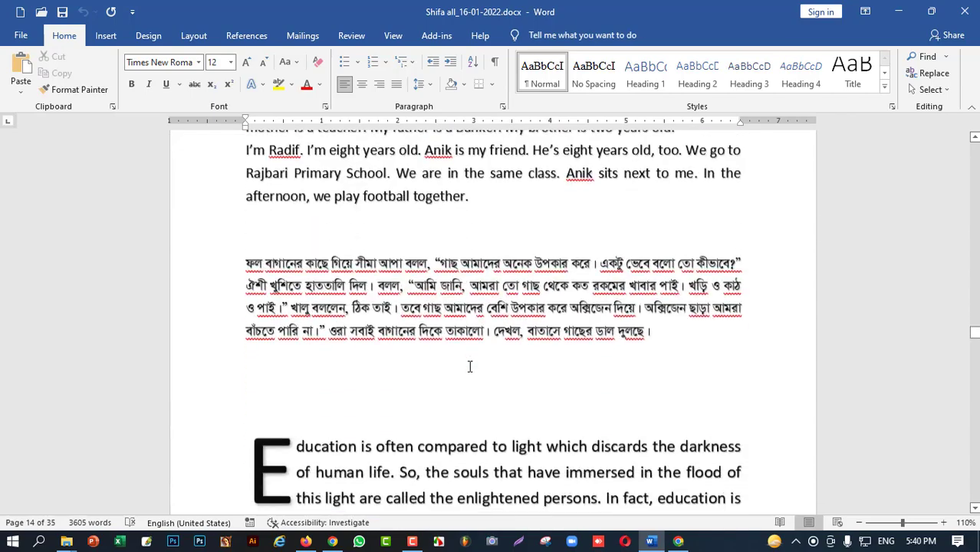
scroll(475, 372, down, 15)
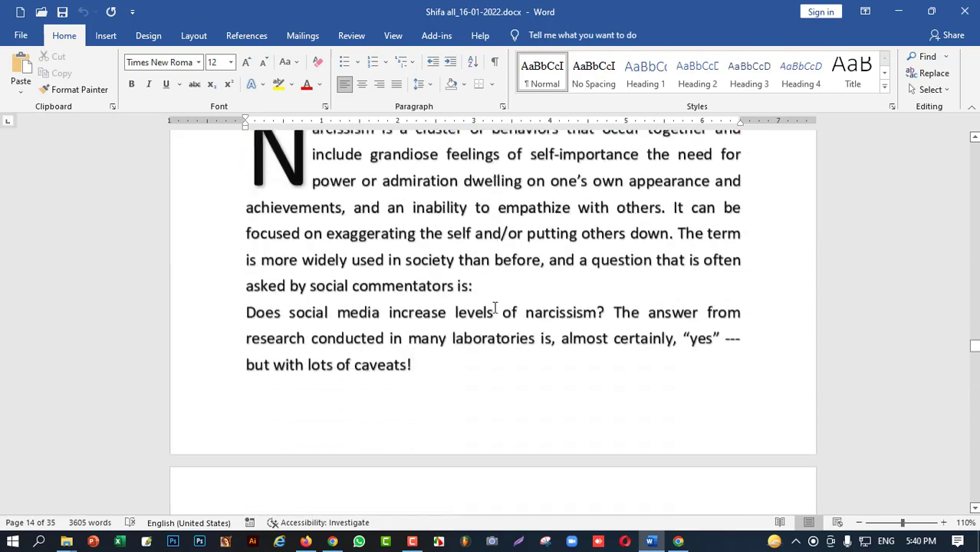
scroll(477, 322, down, 15)
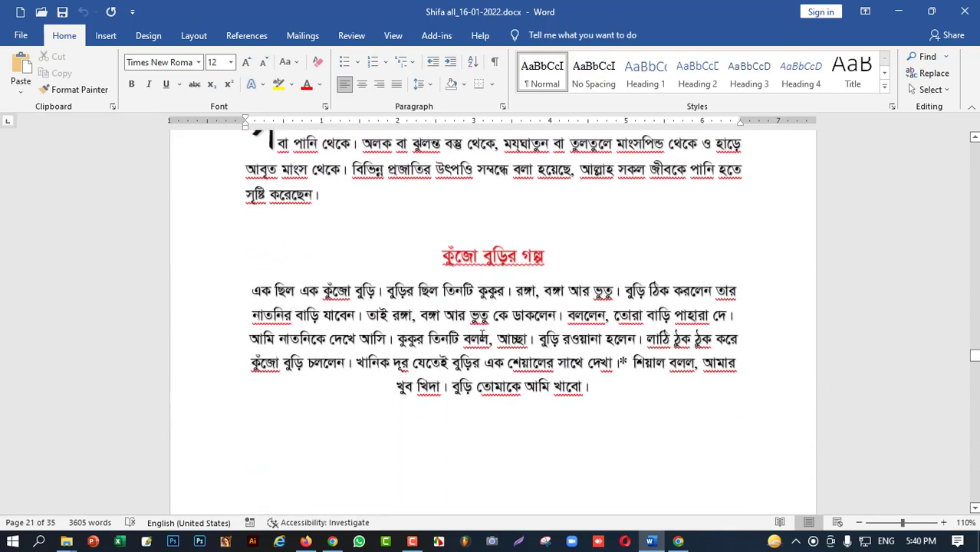
scroll(476, 368, down, 15)
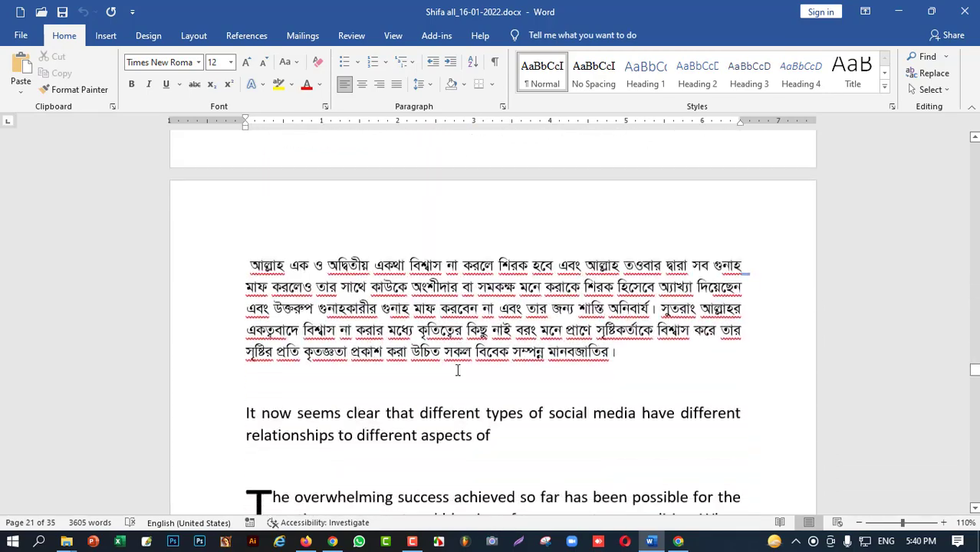
scroll(453, 389, down, 15)
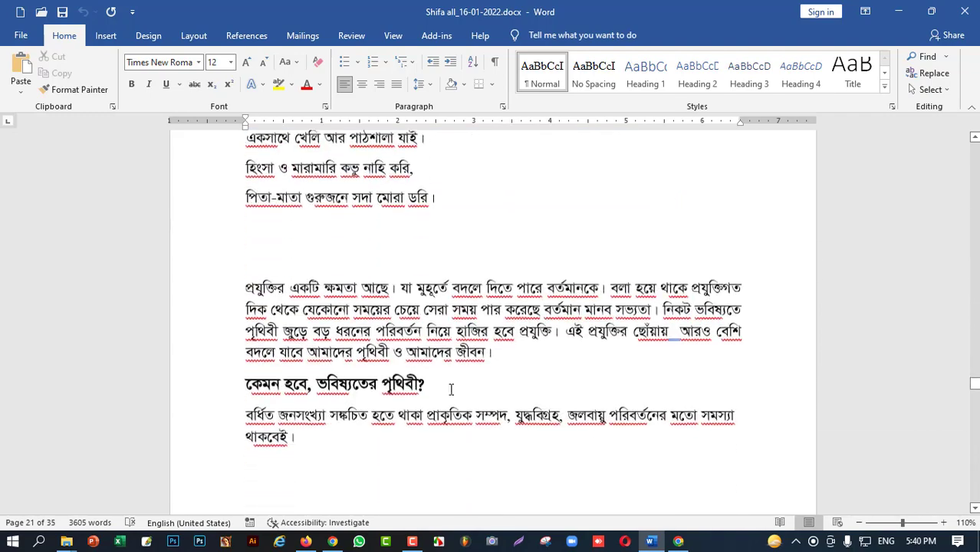
scroll(454, 384, down, 15)
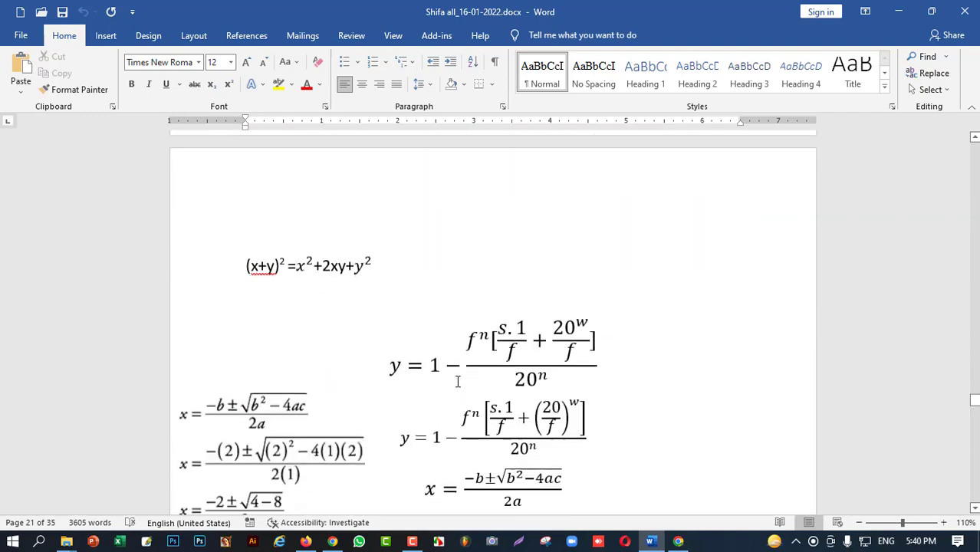
scroll(459, 371, down, 15)
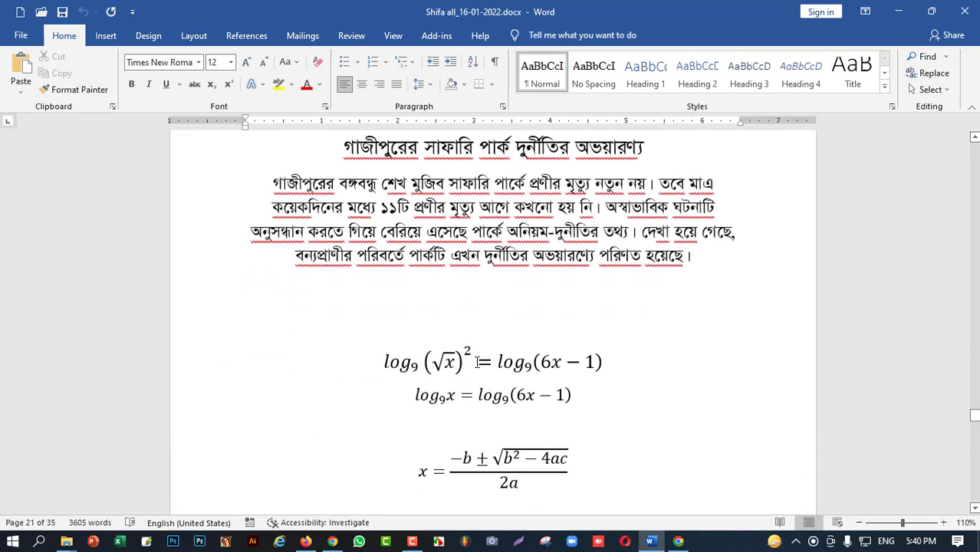
Step: Add a blank line below the body paragraph of "Maria's Dream" on page 2
scroll(477, 365, up, 5)
scroll(477, 389, up, 5)
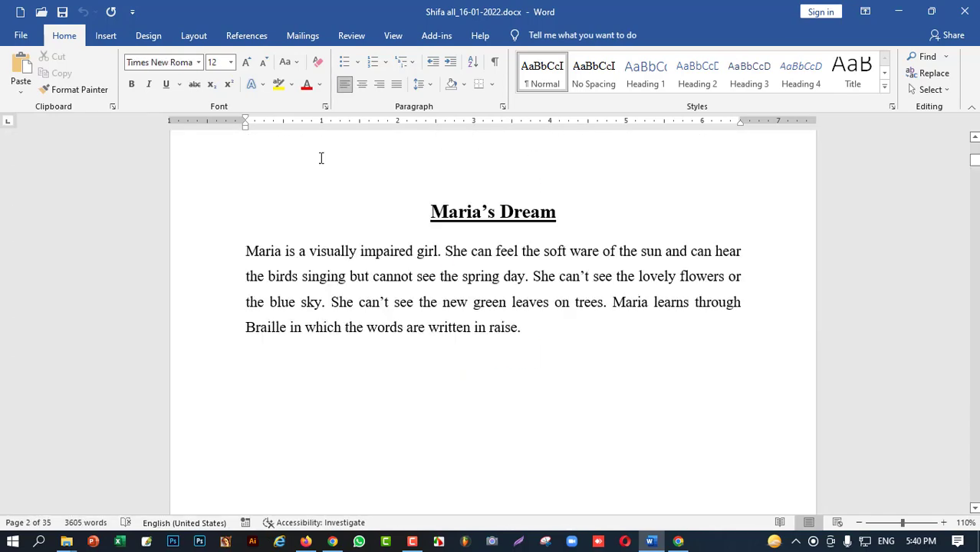
click(322, 158)
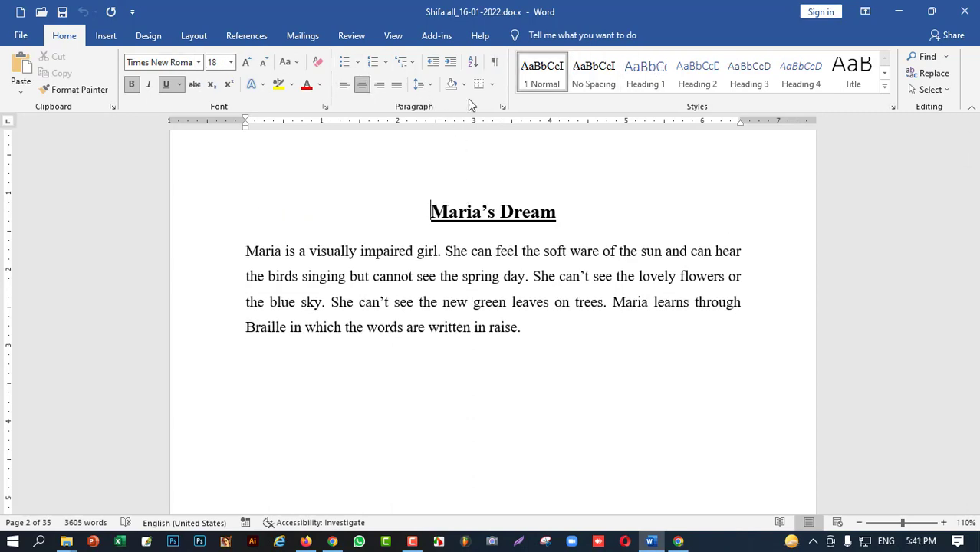
click(330, 354)
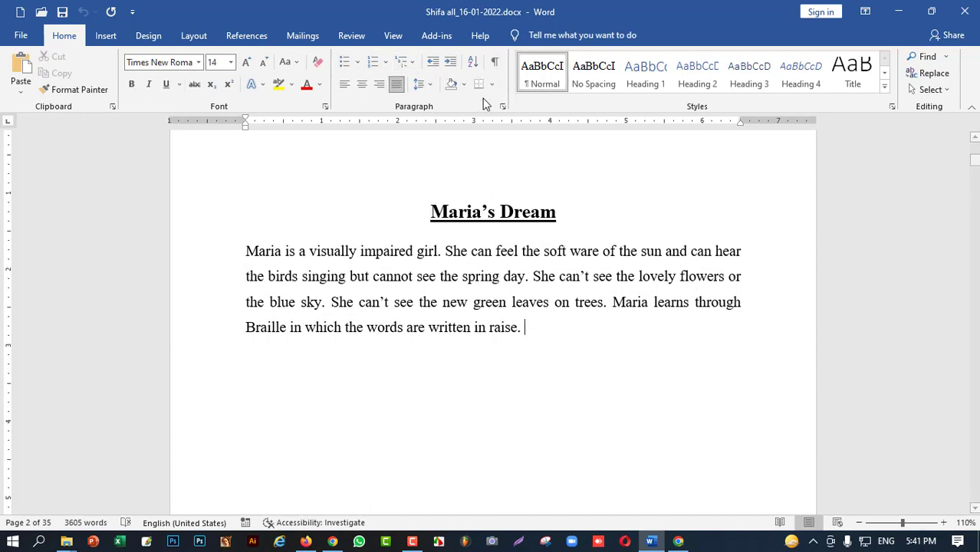
key(Return)
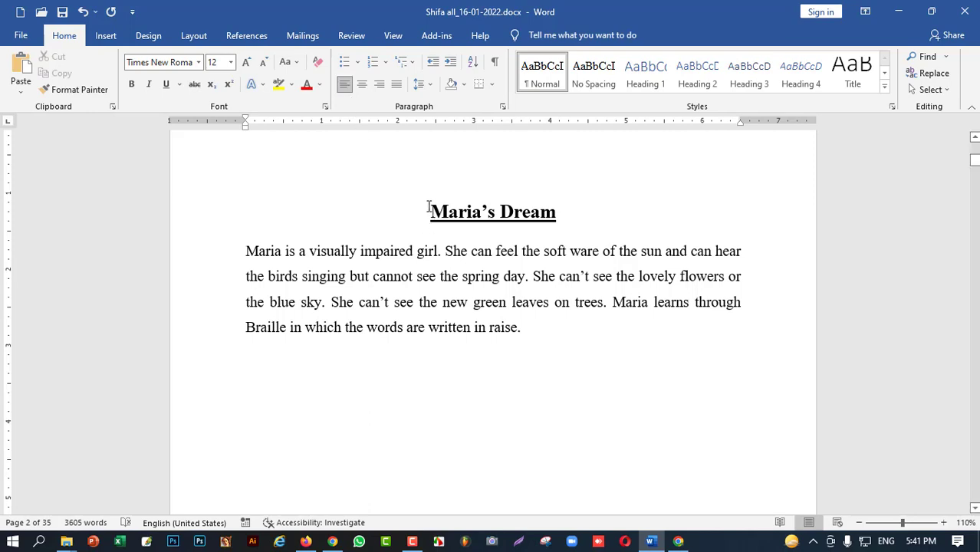
Step: Try left and right alignment on the "Maria's Dream" title, centring it again after each change
drag(421, 205, 560, 214)
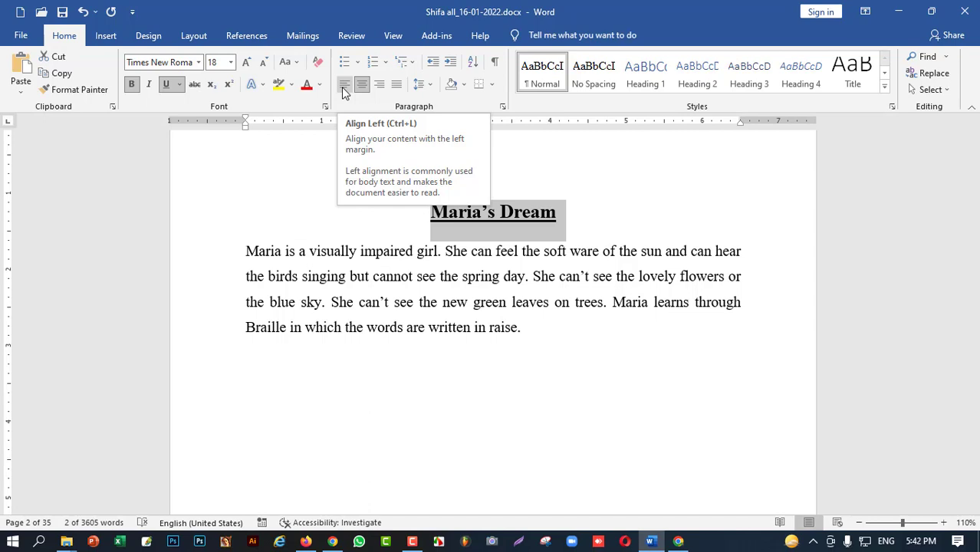
click(342, 86)
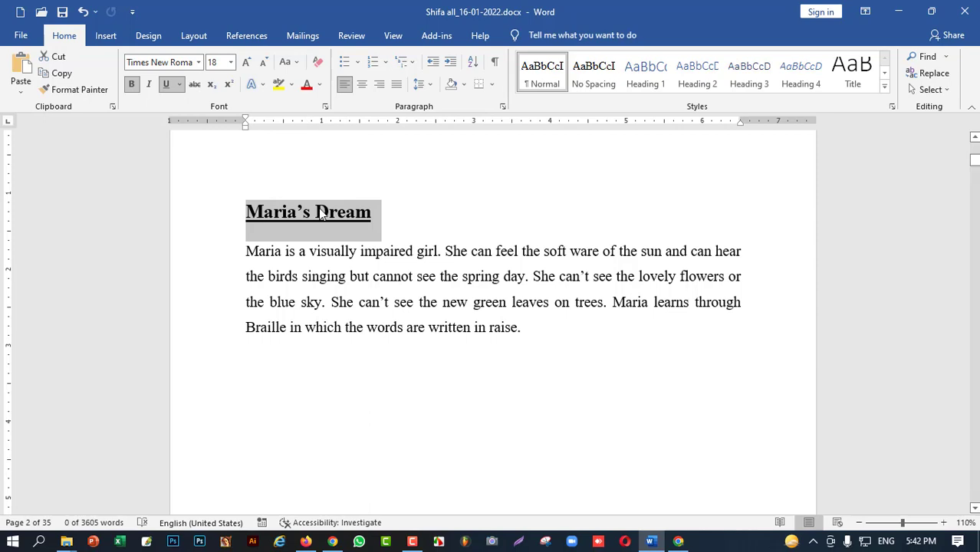
click(362, 87)
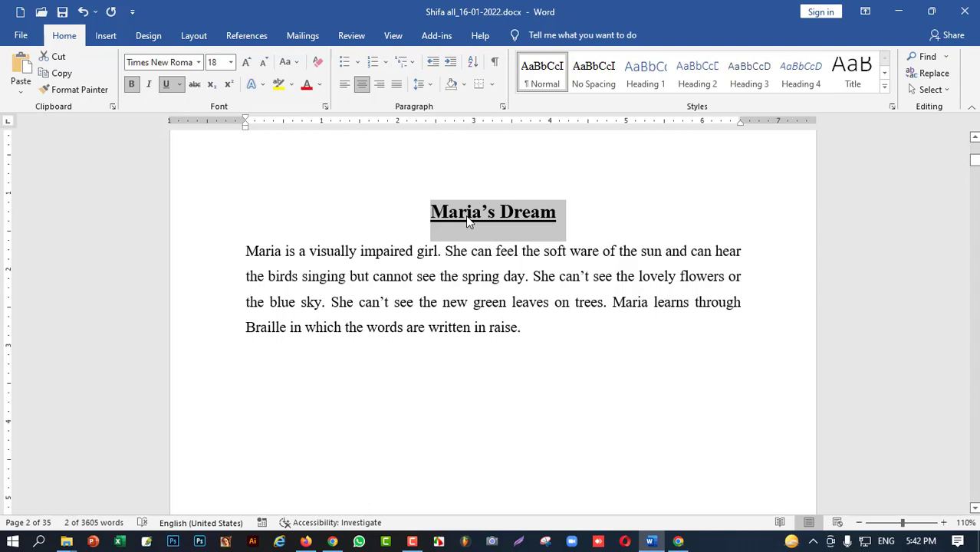
click(340, 84)
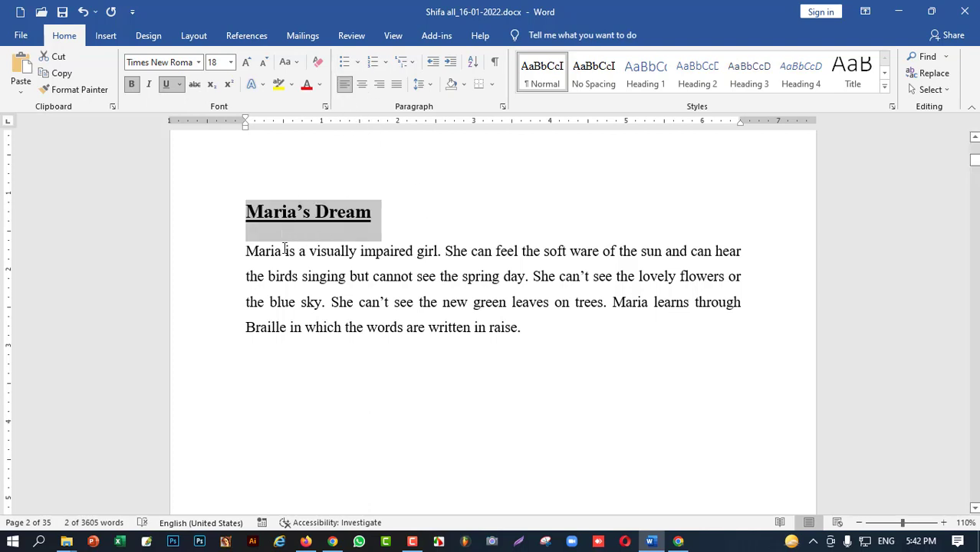
click(366, 89)
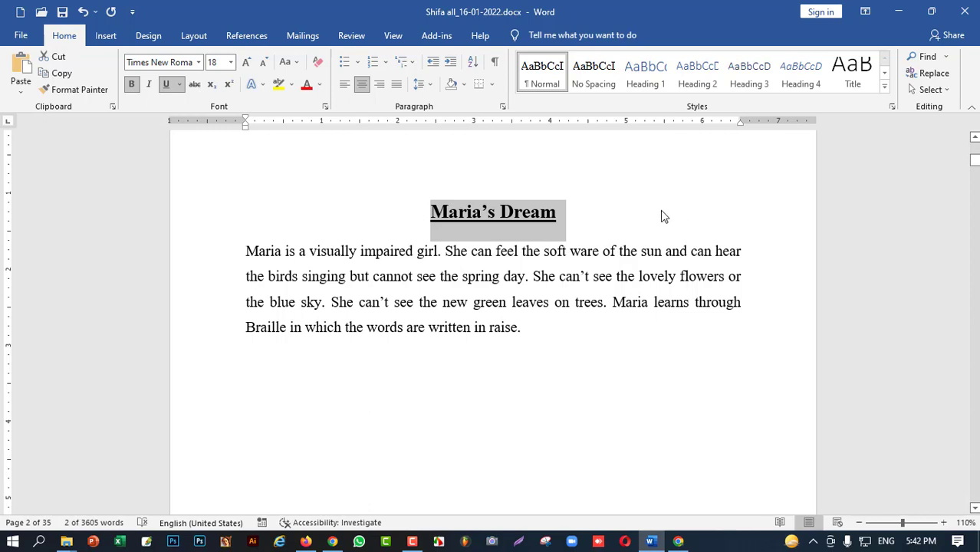
click(380, 86)
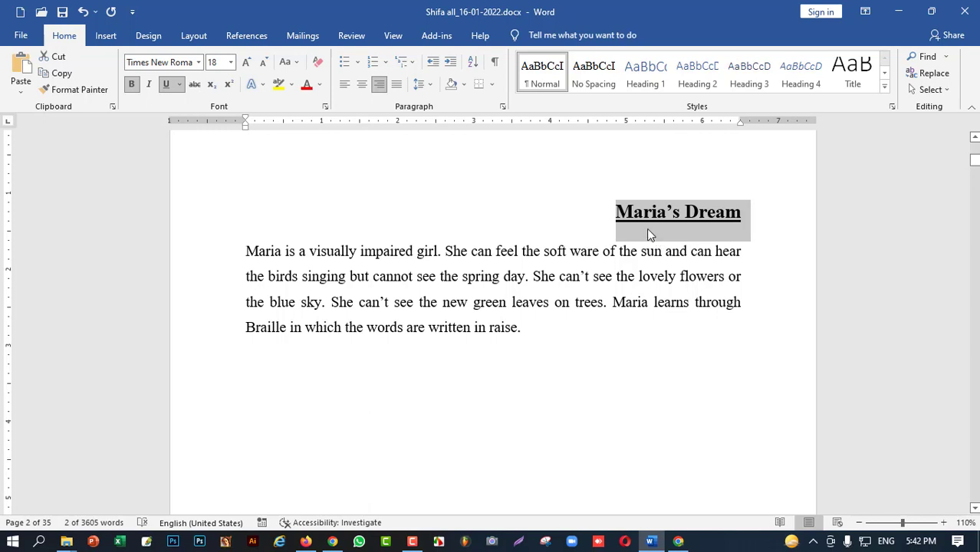
click(362, 86)
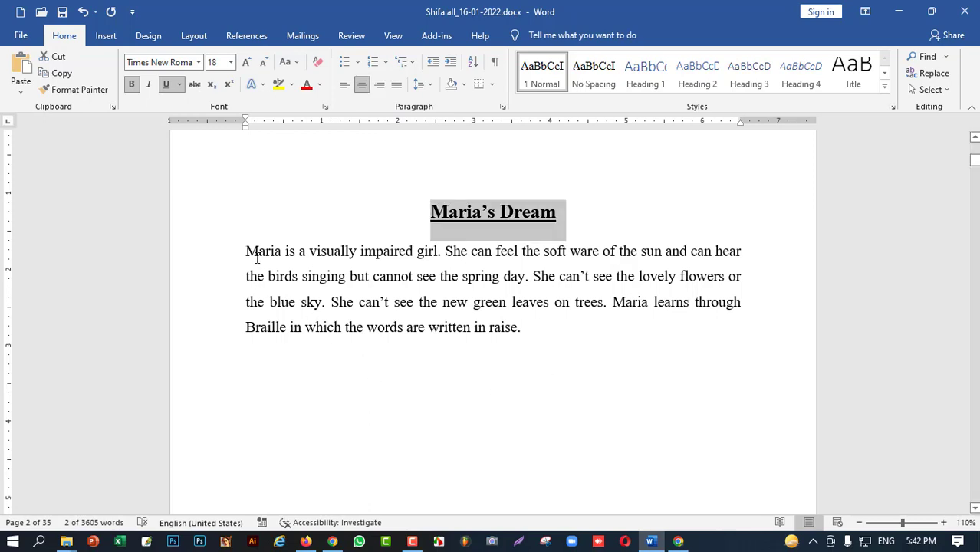
Step: Left-align the whole body paragraph under the "Maria's Dream" title
drag(257, 258, 559, 335)
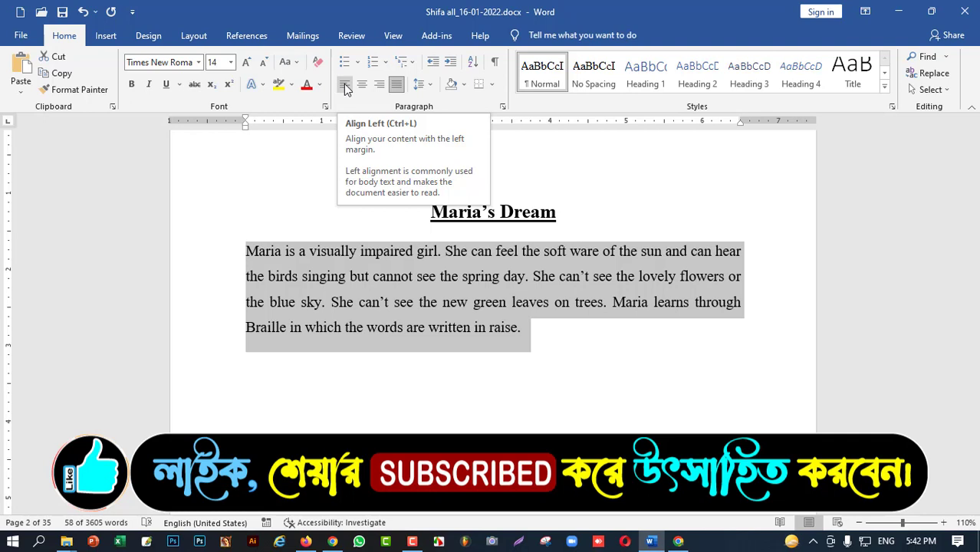
click(345, 86)
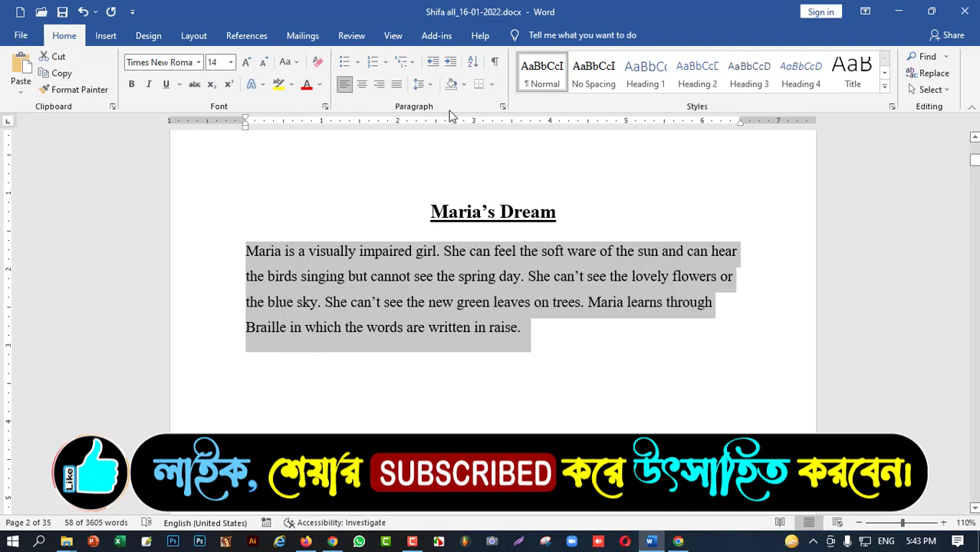
Step: Try justified and centred alignment on the body paragraph under the "Maria's Dream" title
click(396, 84)
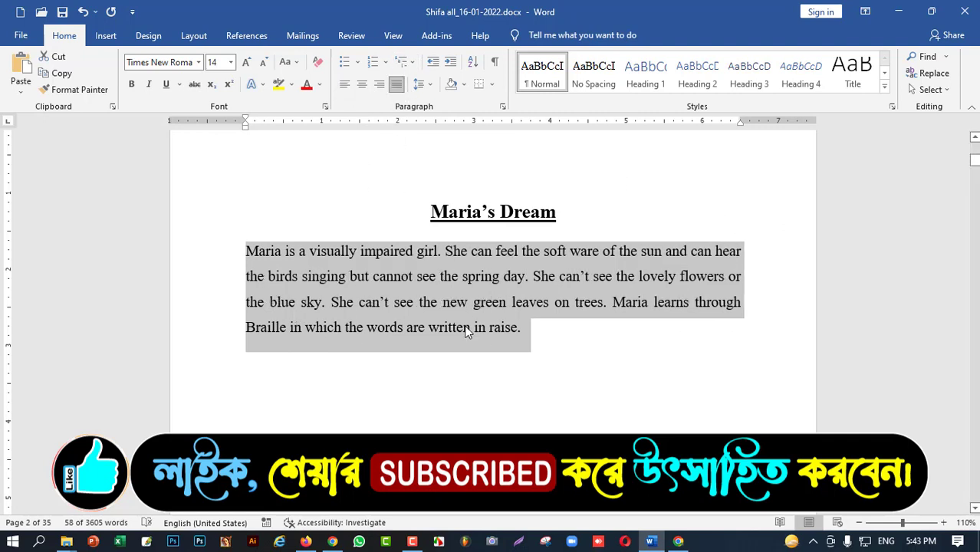
click(362, 86)
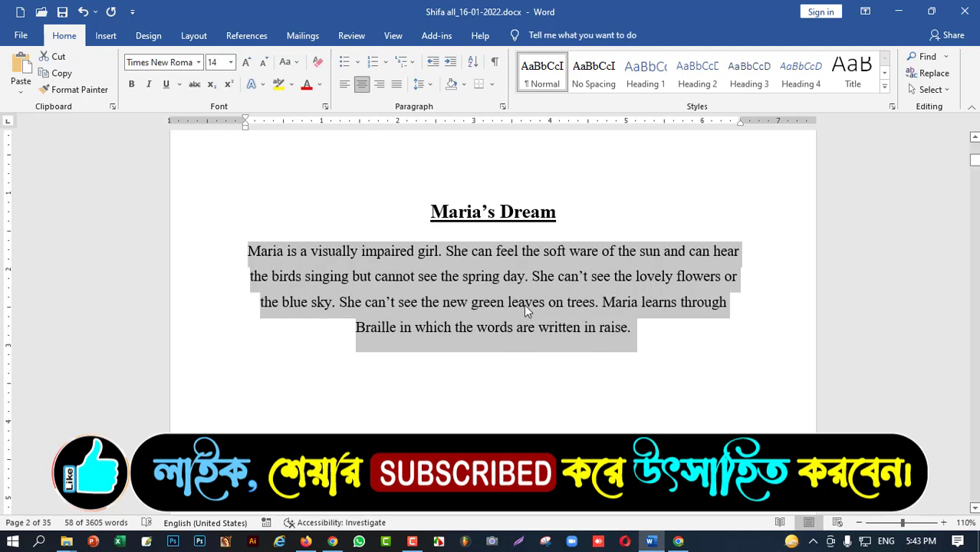
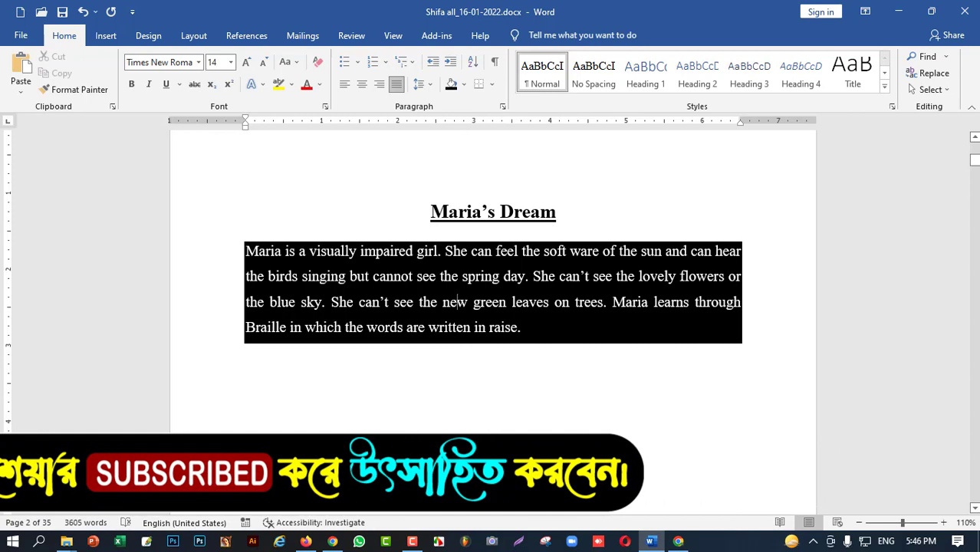
Step: Try light blue and magenta shading on the whole body paragraph under the title
drag(390, 302, 540, 342)
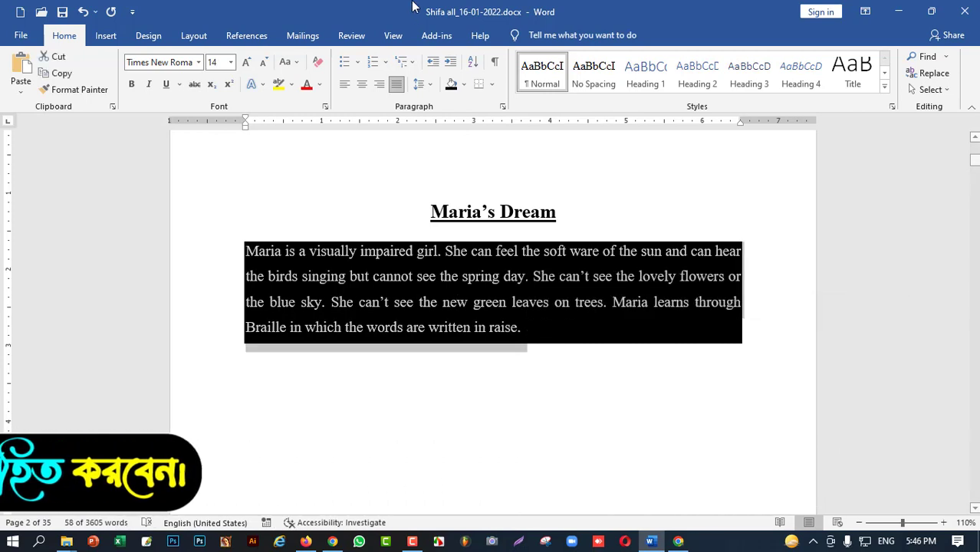
click(464, 85)
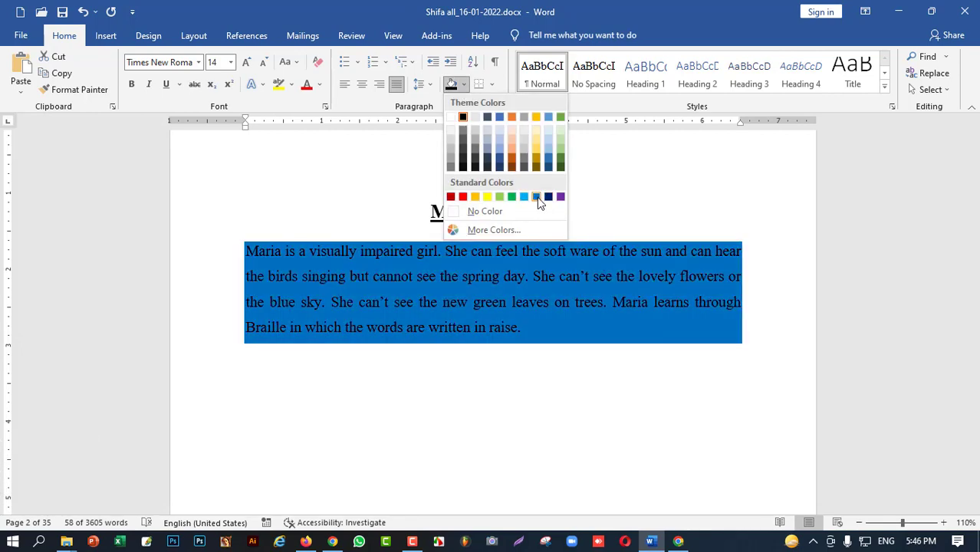
click(528, 198)
click(648, 359)
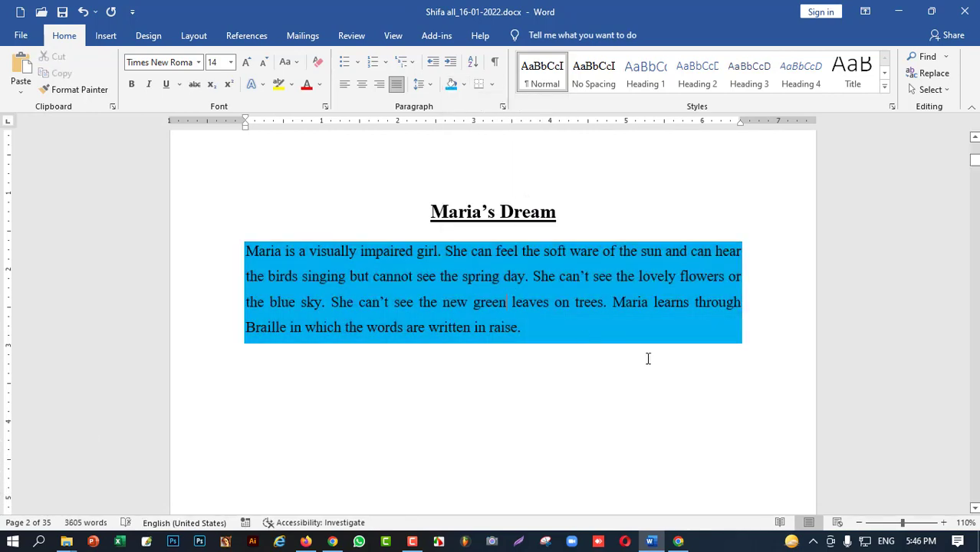
key(ctrl+z)
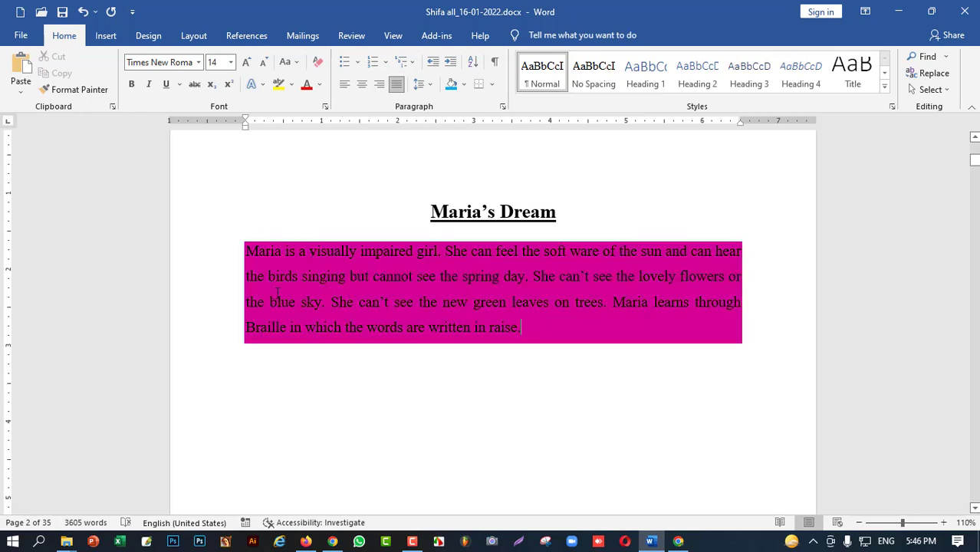
Step: Remove the shading from the whole body paragraph by setting it to No Color
mouse_move(238, 252)
mouse_down()
mouse_move(291, 280)
mouse_move(550, 343)
mouse_up()
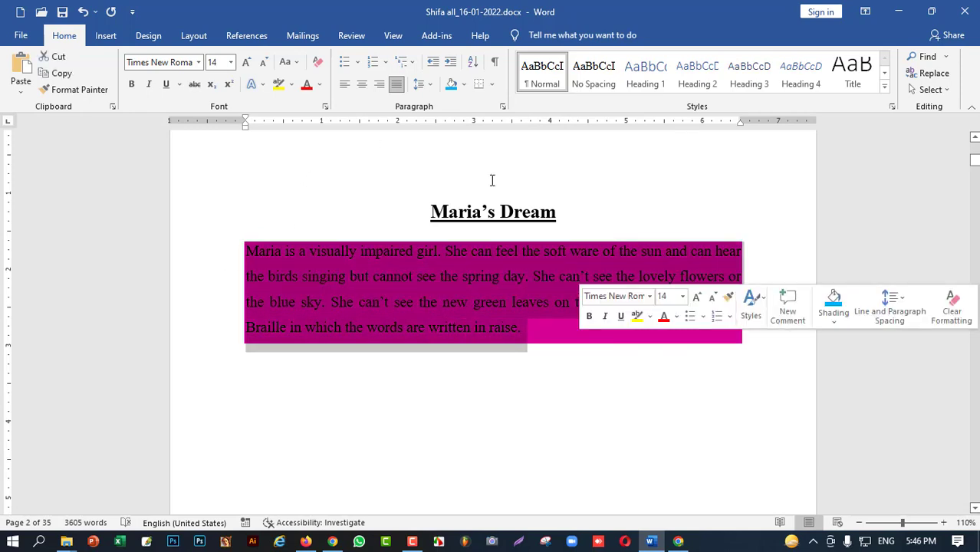
click(463, 85)
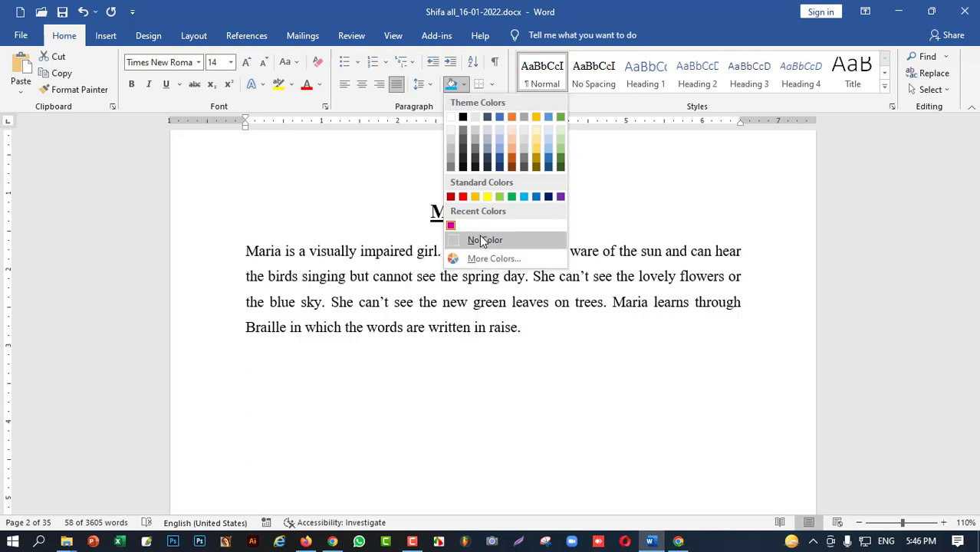
click(483, 239)
click(568, 349)
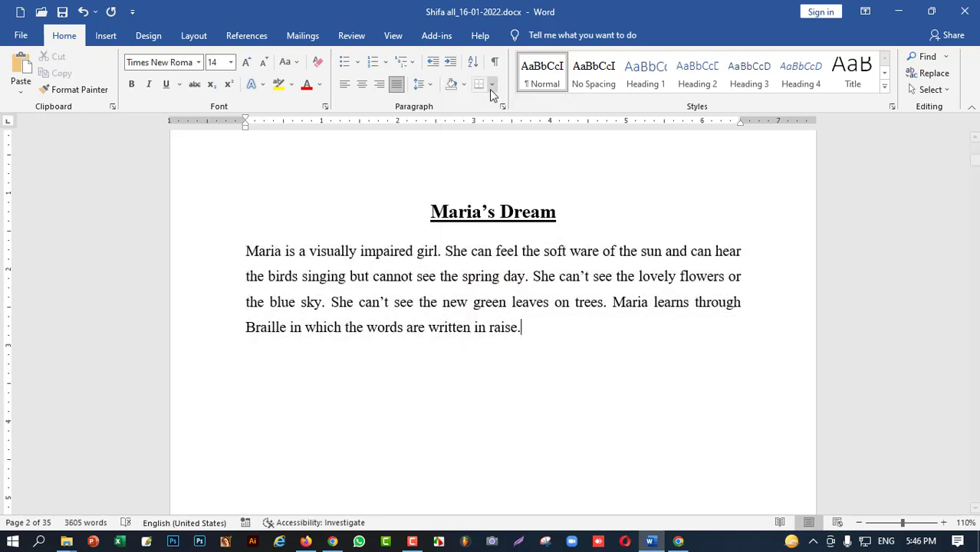
Step: Apply All Borders to the "Maria's Dream" title text and inspect the frame up close
drag(440, 209, 556, 210)
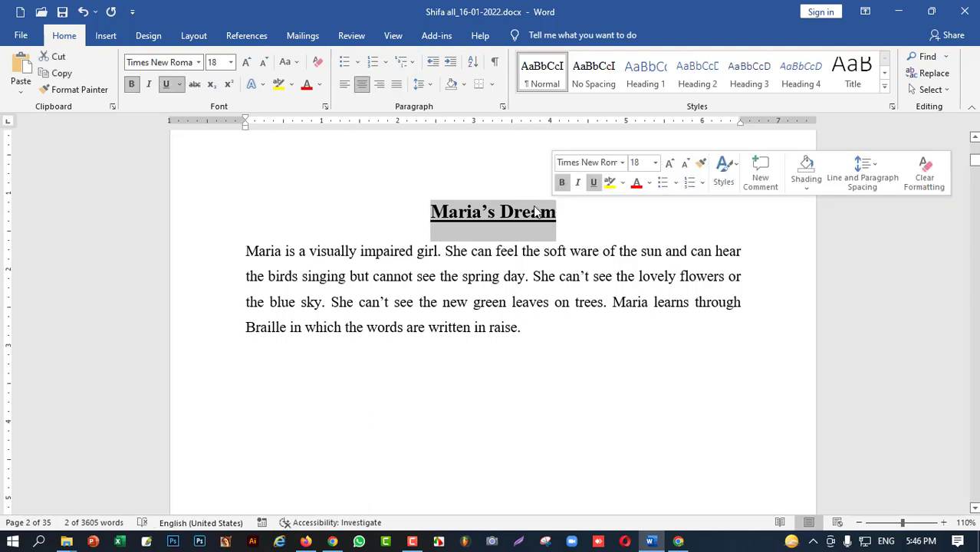
click(492, 85)
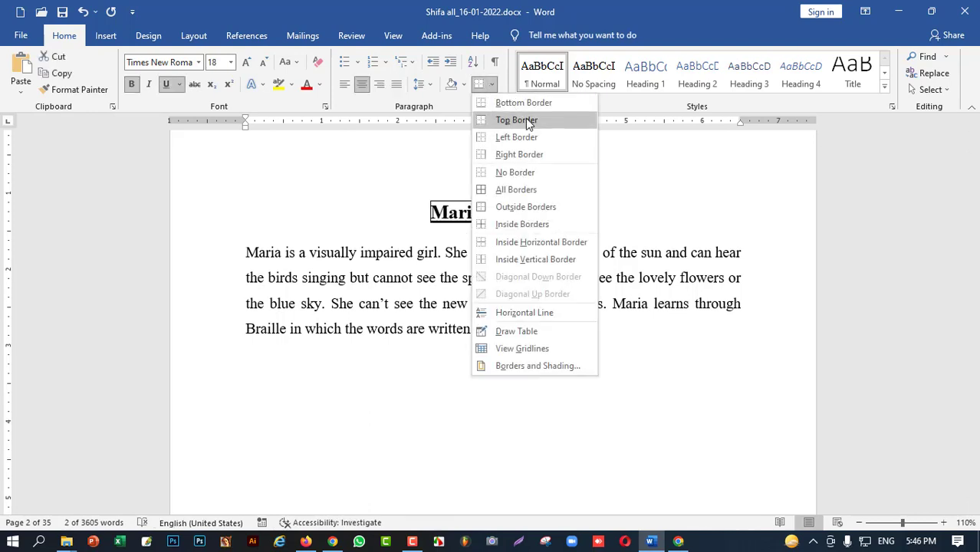
click(529, 192)
click(553, 241)
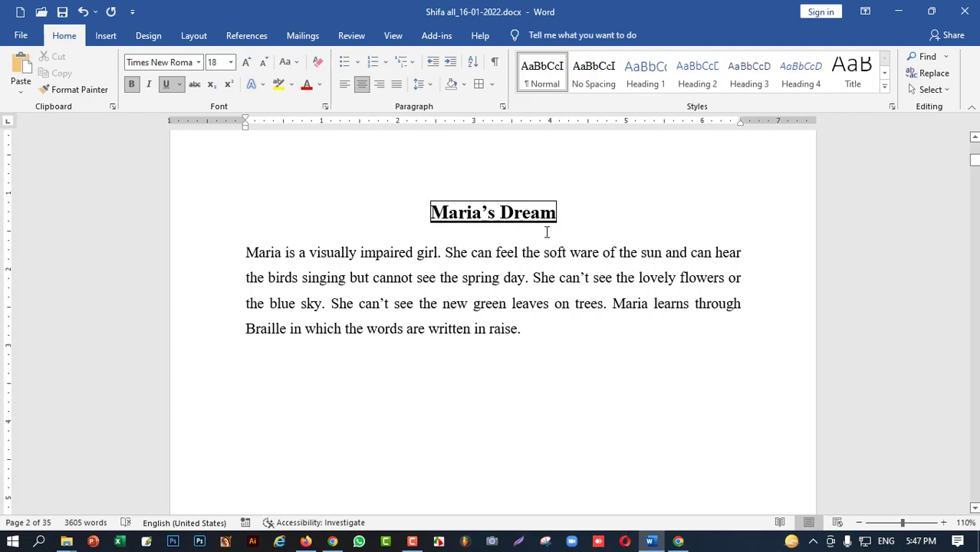
scroll(547, 231, up, 17)
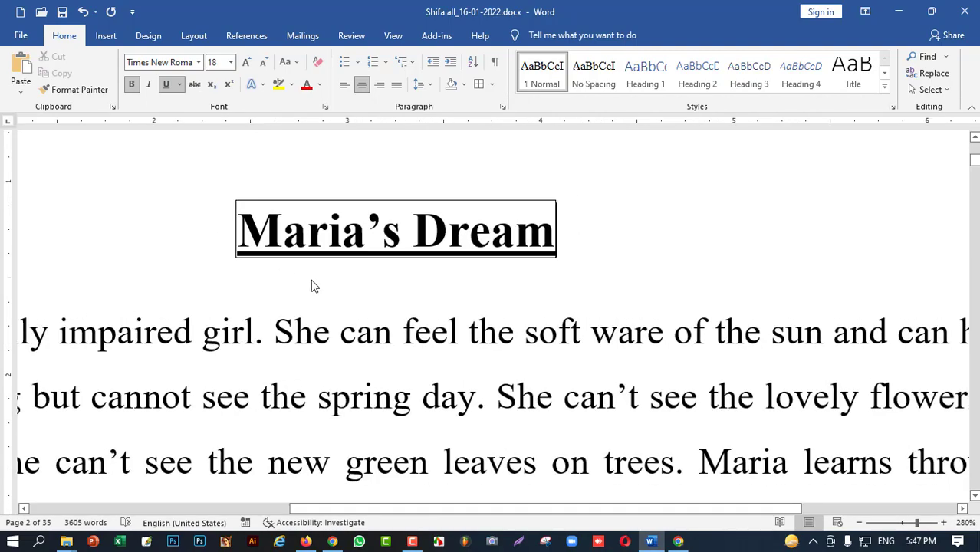
scroll(491, 306, down, 15)
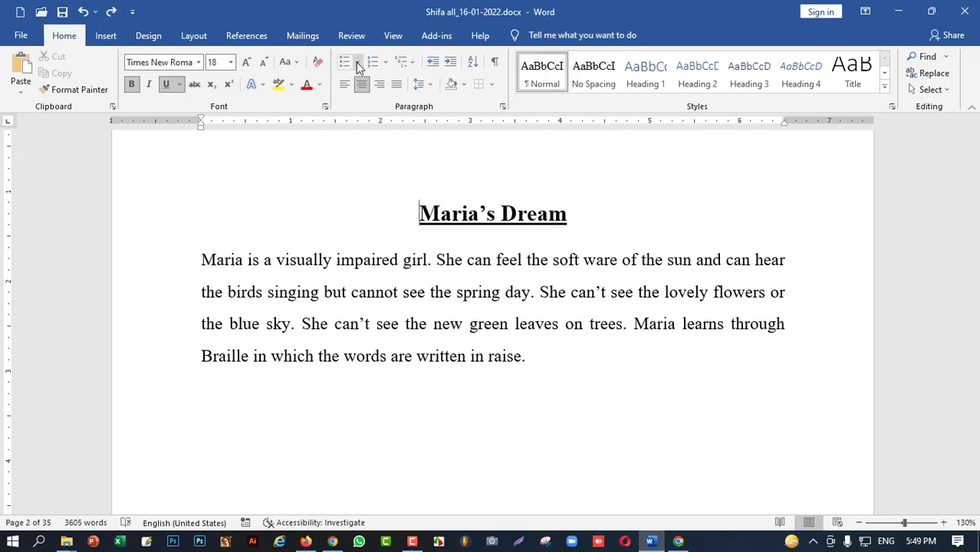
Step: Add the heading "Name List:" two lines below the end of the body paragraph
click(357, 63)
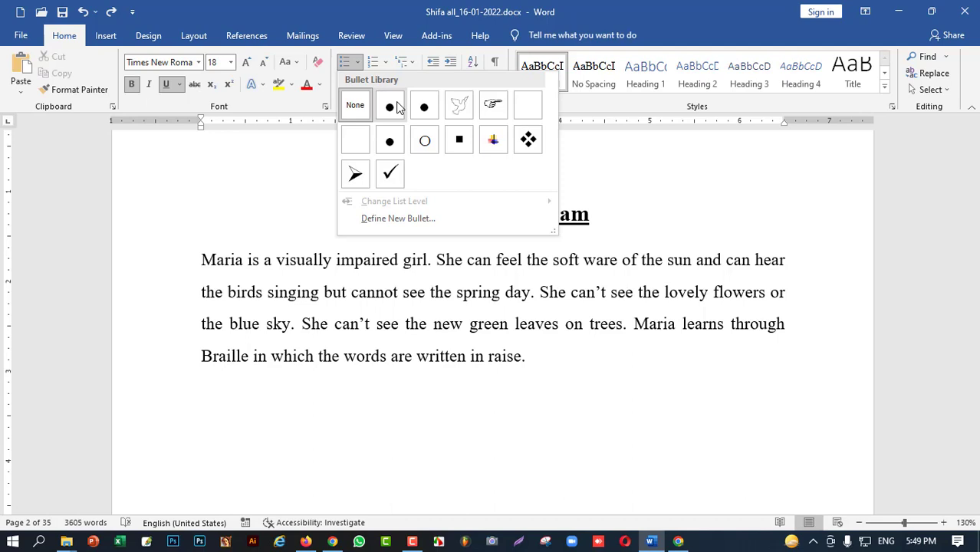
key(Escape)
click(540, 356)
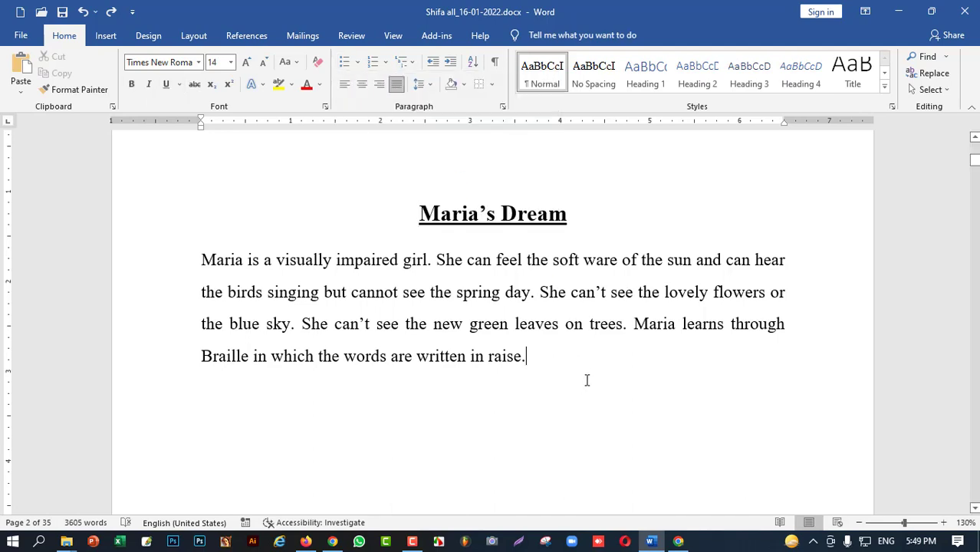
key(Return)
key(Return)
text(Name)
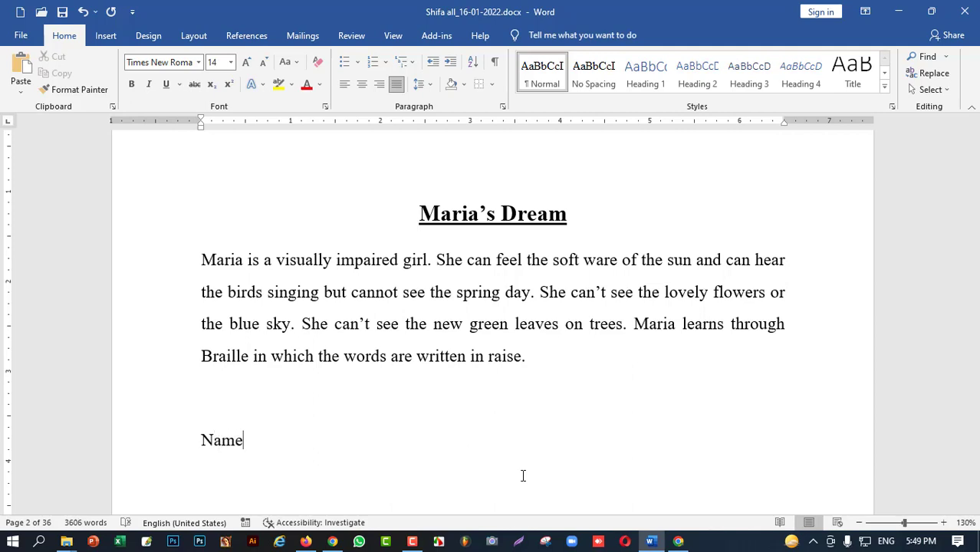
text( List:)
Step: Make the "Name List:" heading bold and underlined
key(shift+Home)
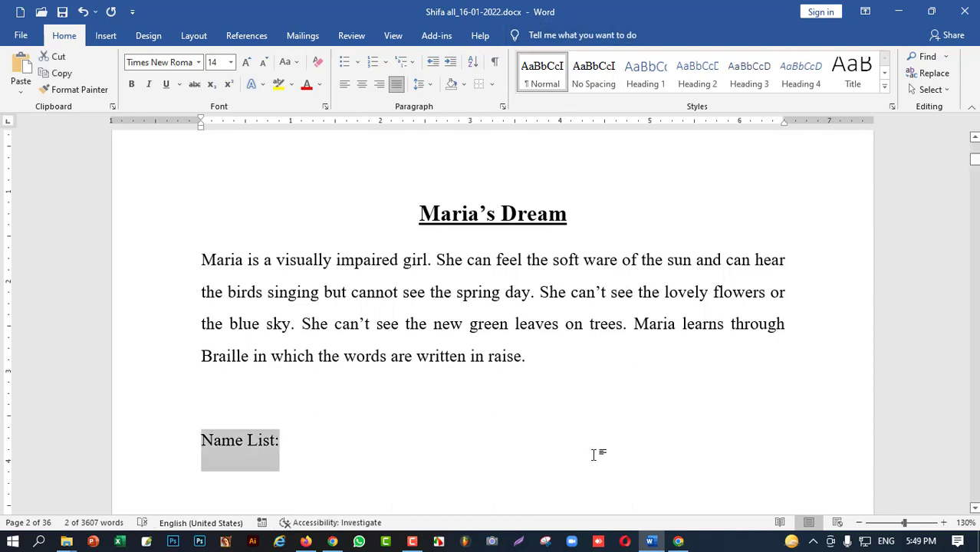
click(411, 539)
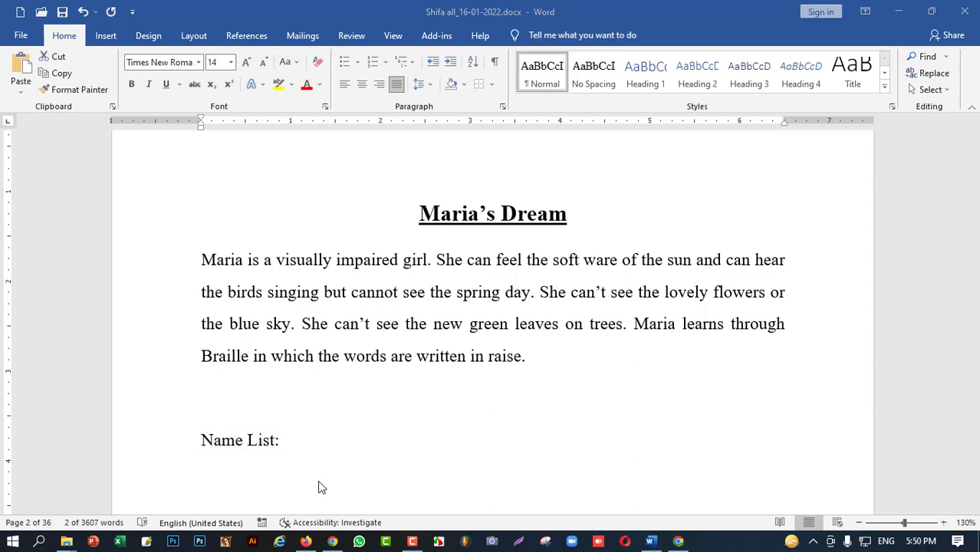
click(310, 459)
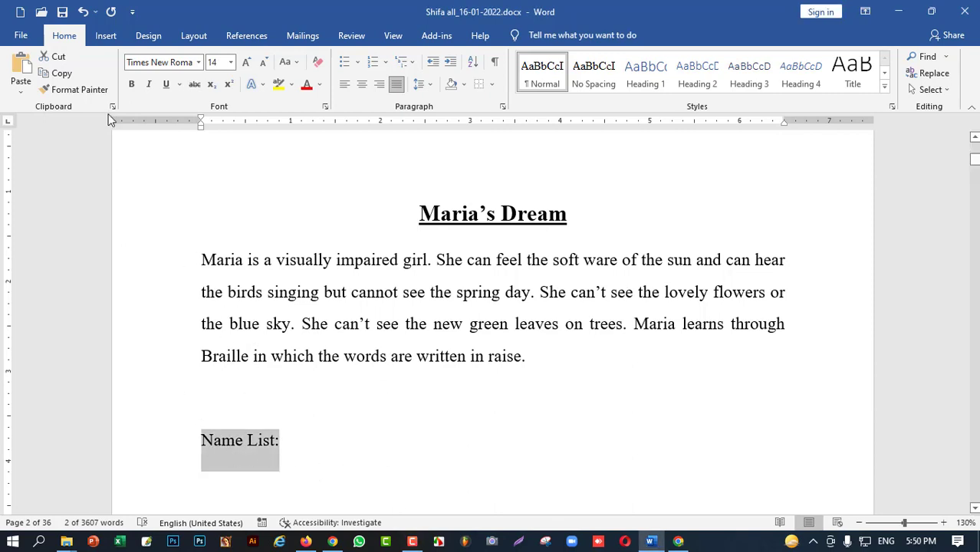
click(131, 84)
click(165, 83)
click(311, 448)
Step: Start a bulleted list with arrowhead bullets on the line below "Name List:" and enter the first three names
click(362, 478)
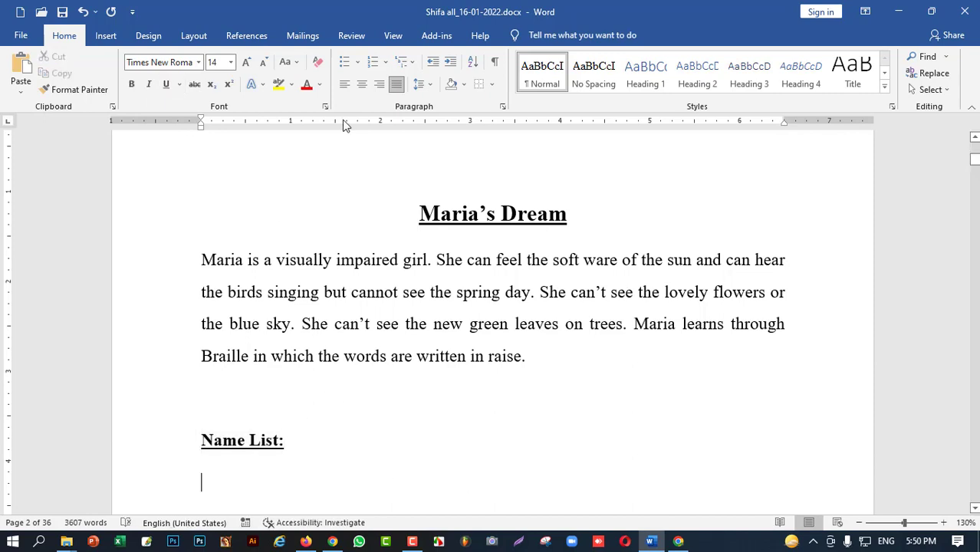
click(358, 63)
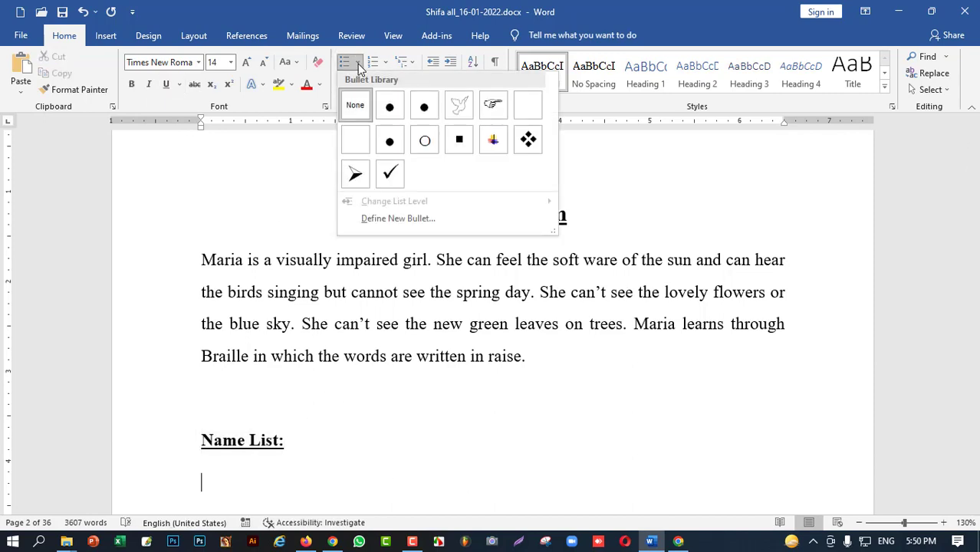
click(356, 175)
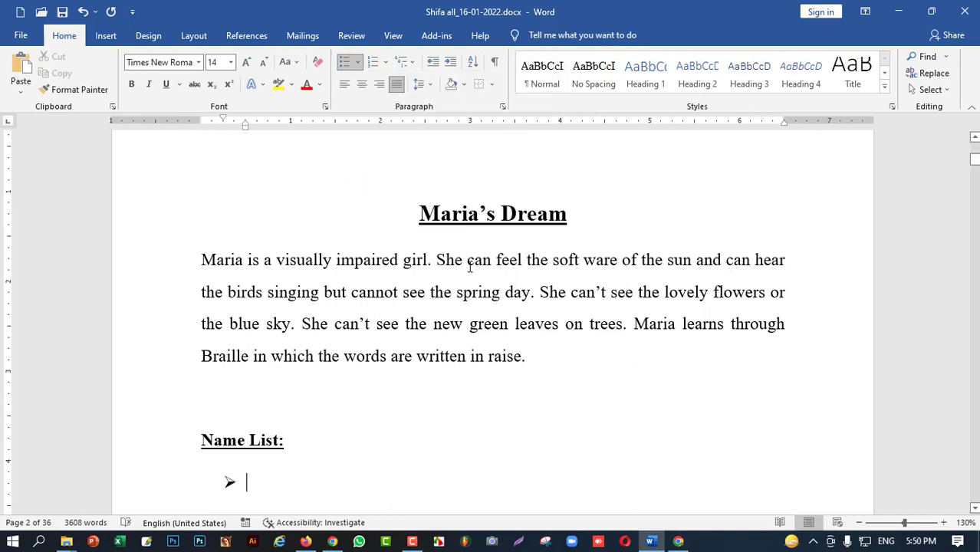
text(Karim)
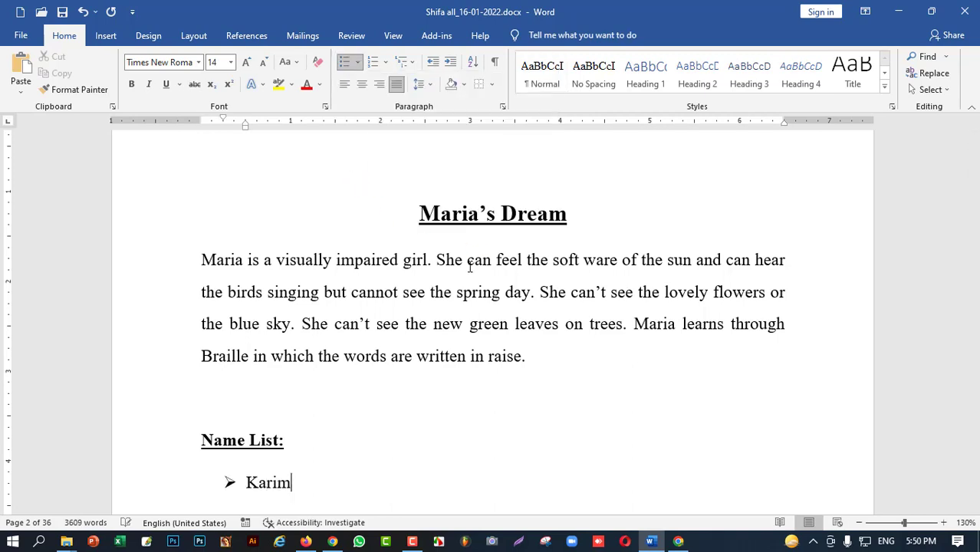
key(Return)
text(Ra)
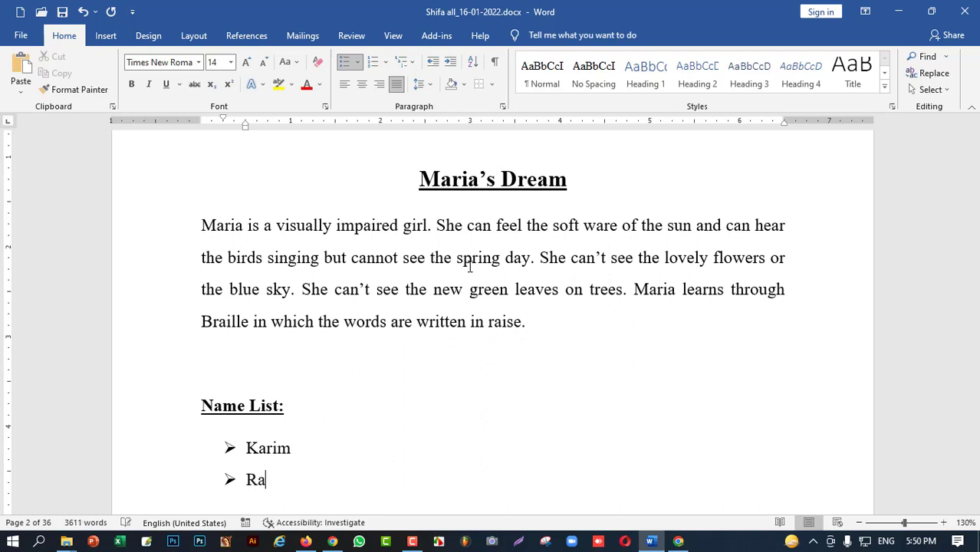
text(him)
key(Return)
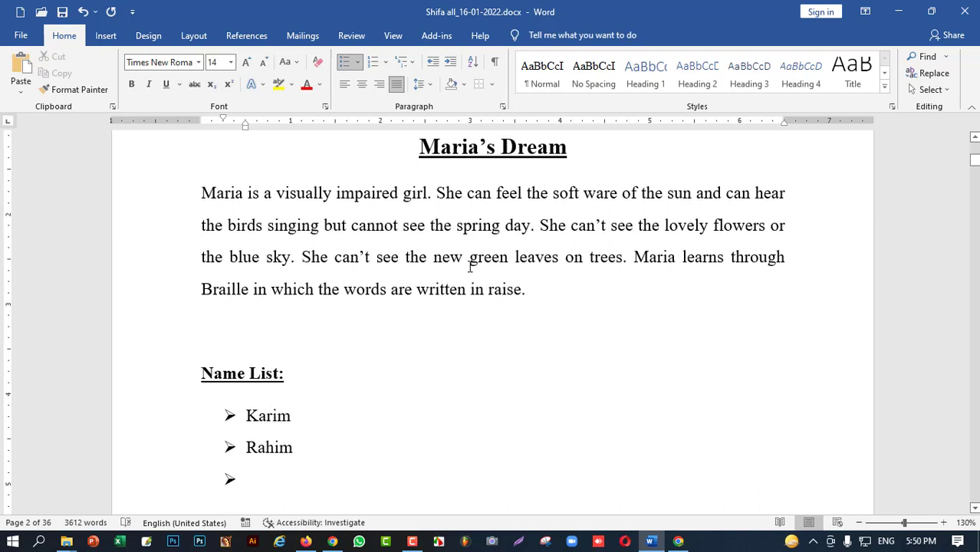
text(Kalam)
key(Return)
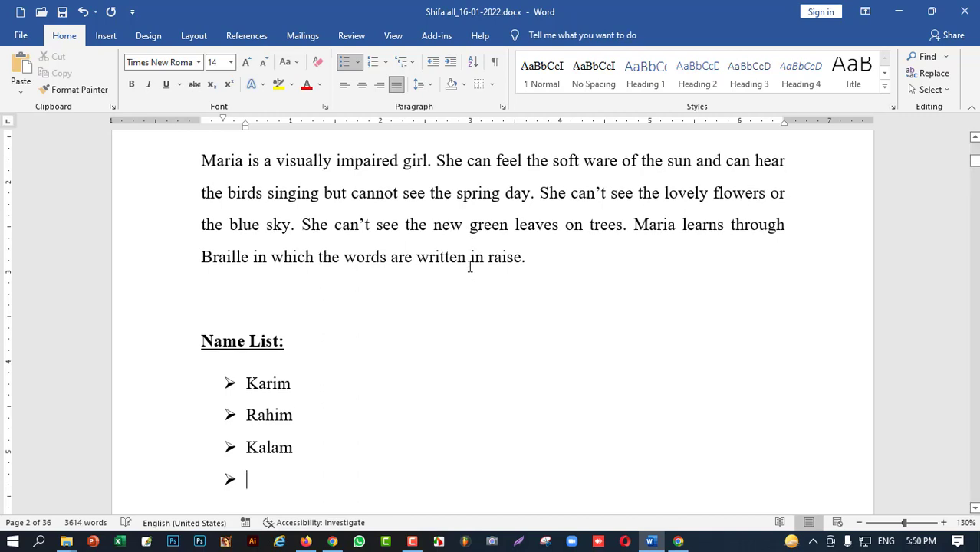
Step: Add five more names to the bulleted list, one per bullet
text(Jamal)
key(Return)
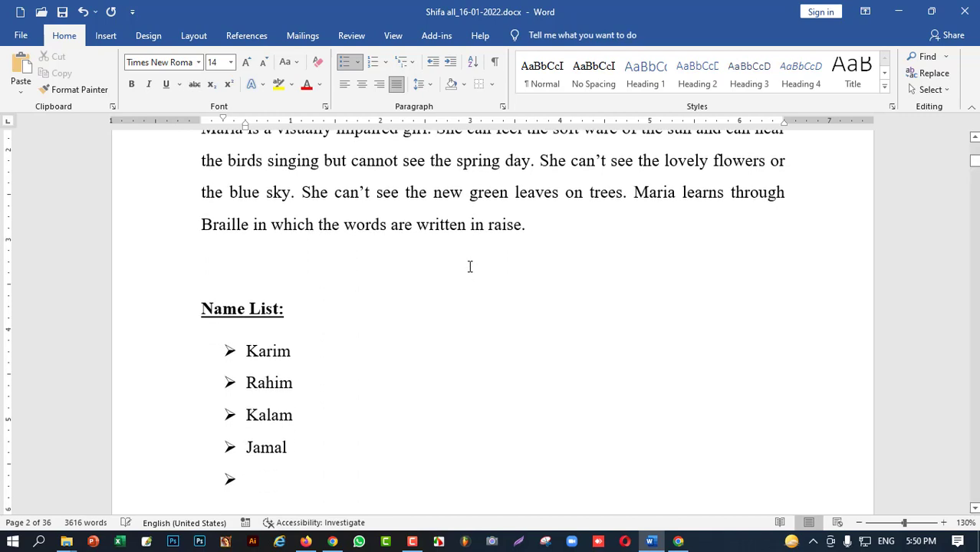
text(Satta)
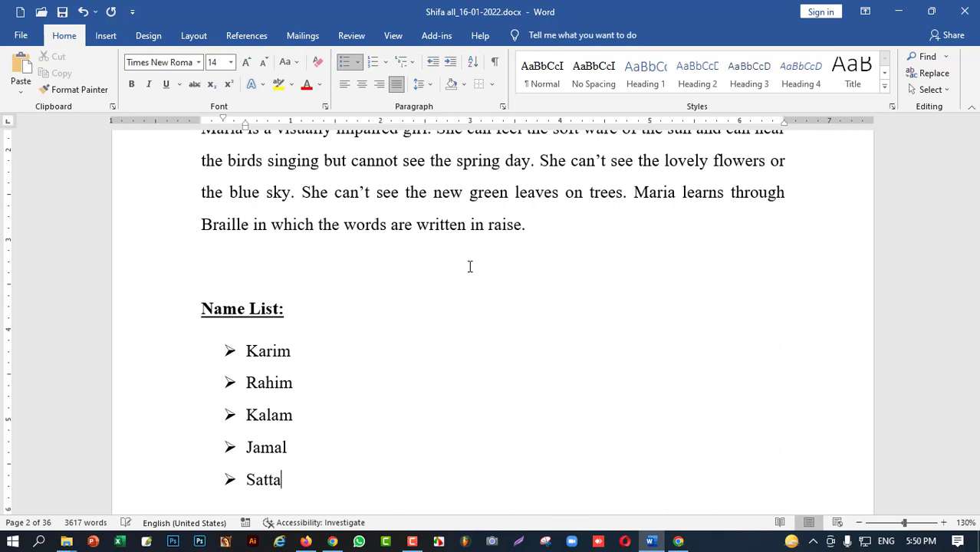
text(r)
key(Return)
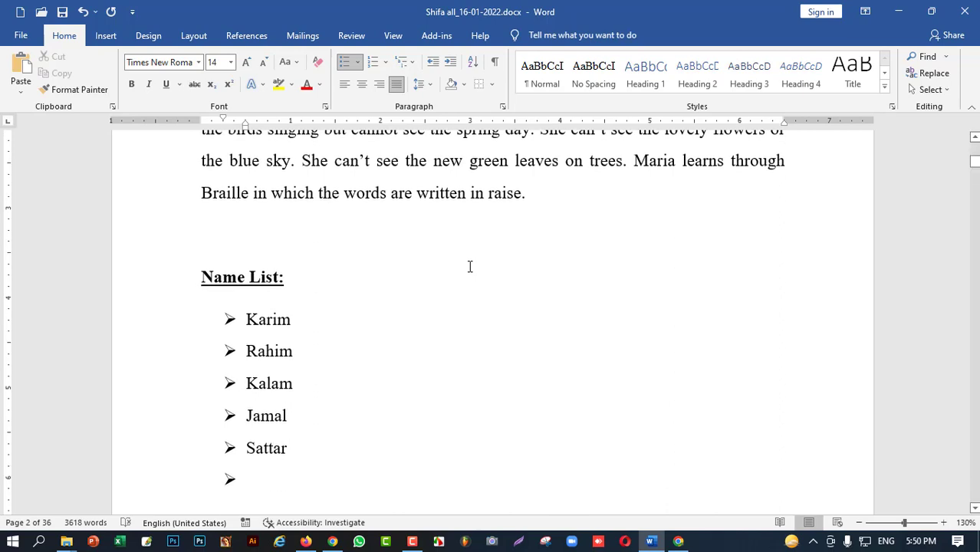
text(A)
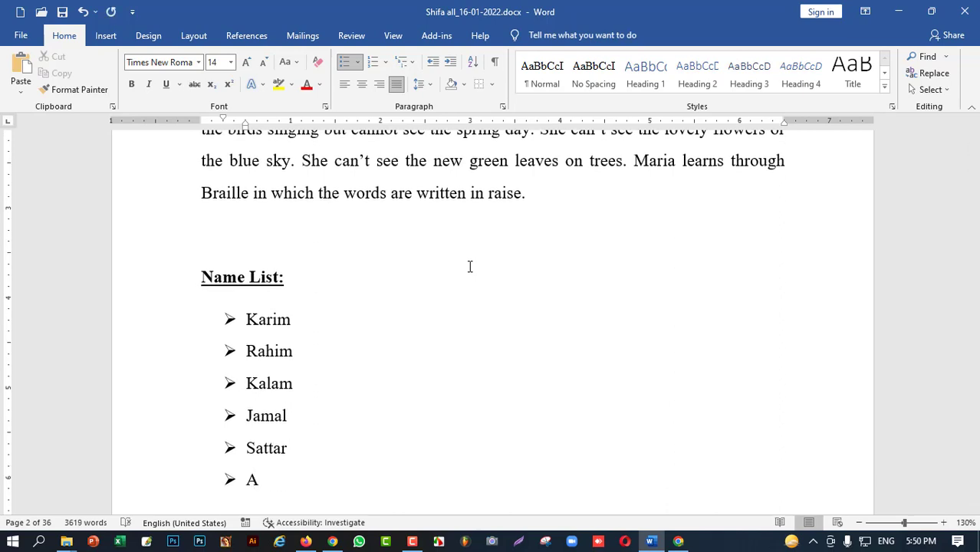
text(l Amin)
key(Return)
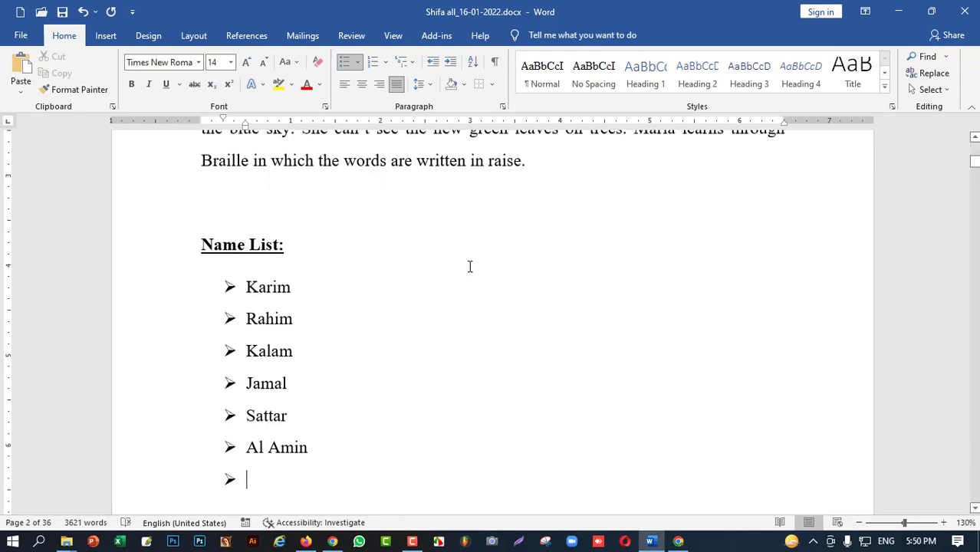
text(Labi)
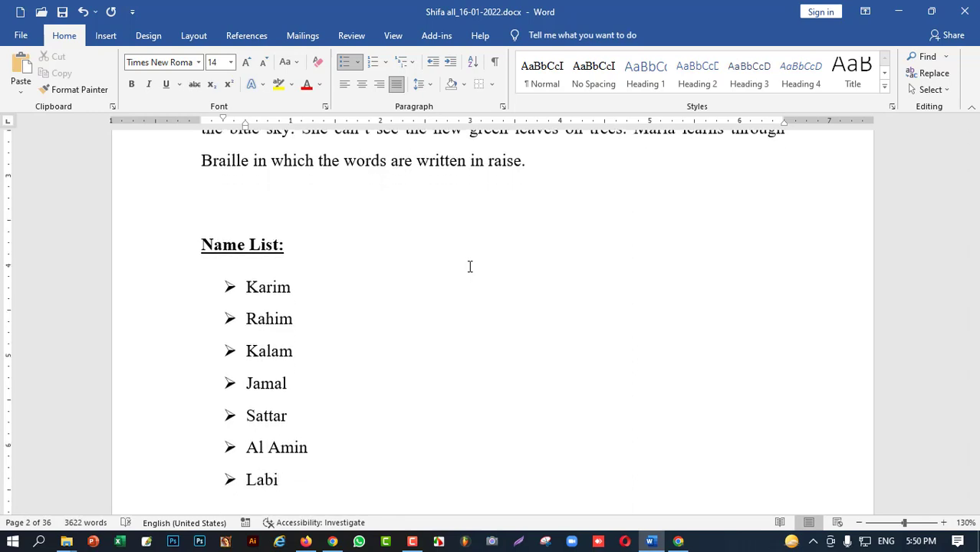
key(Return)
text(Walled)
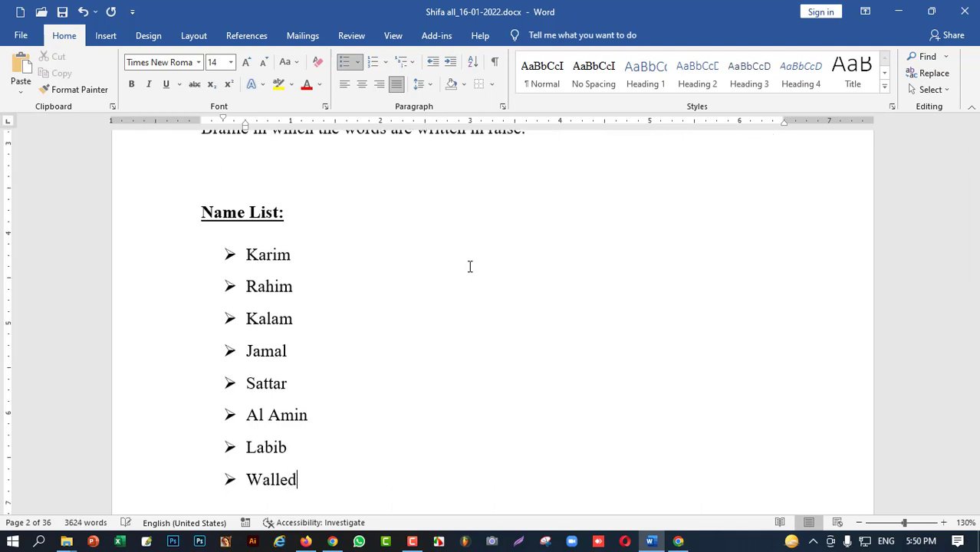
Step: Add two more names as separate bullets at the end of the name list and end the list after the last one
key(Return)
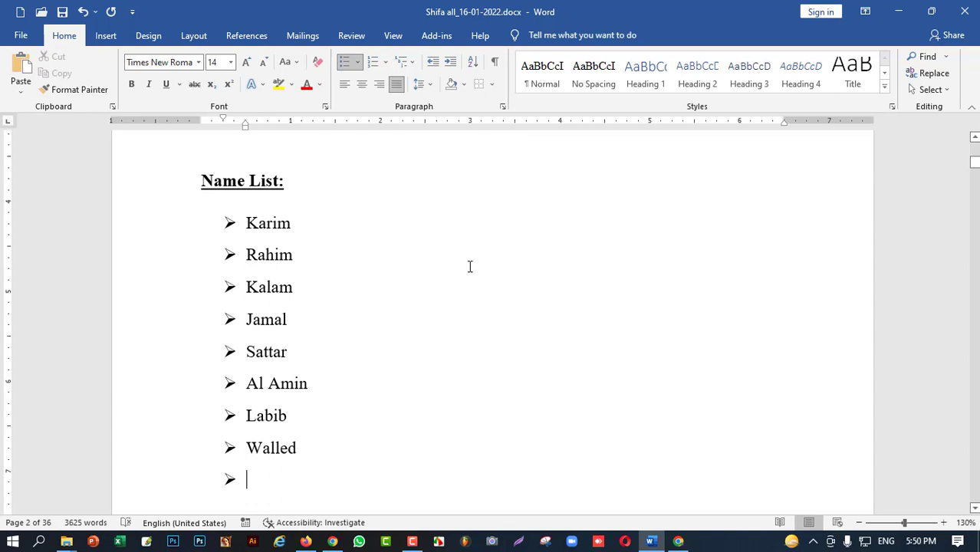
text(As)
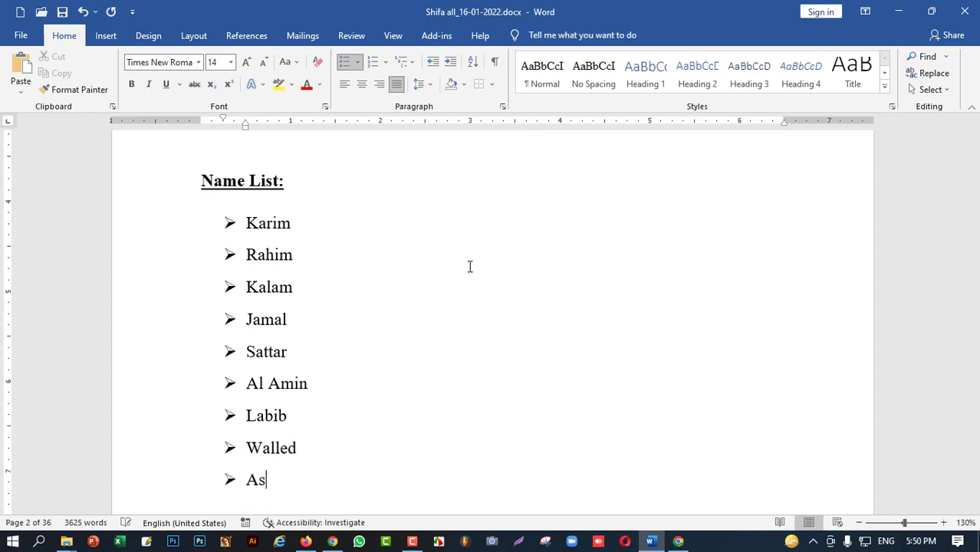
text(ik)
key(Return)
text(R)
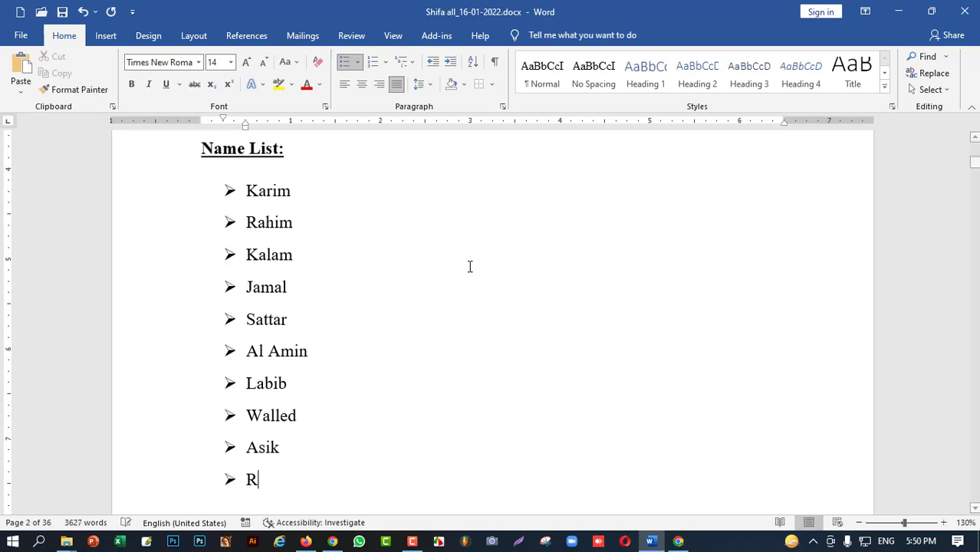
text(imon)
key(Return)
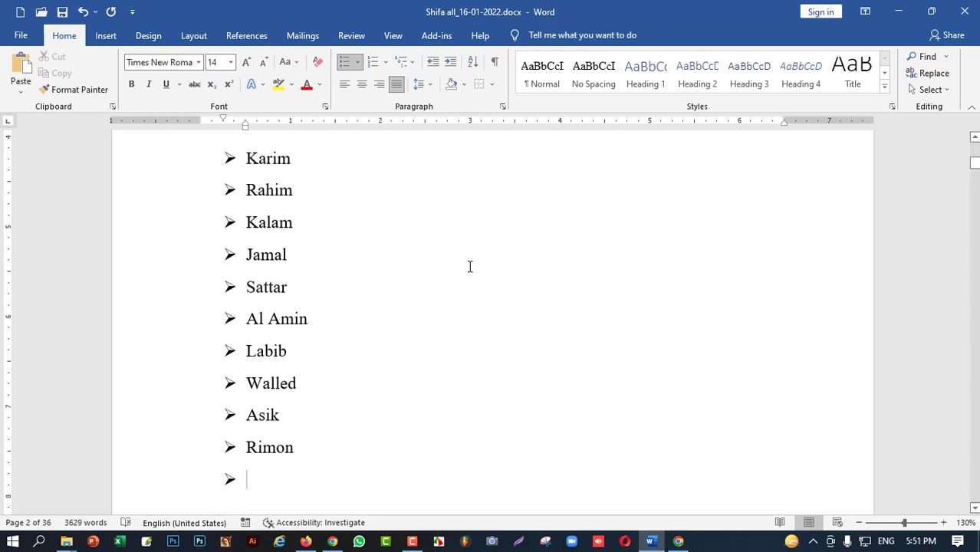
key(BackSpace)
key(BackSpace)
Step: Change the bullets of all ten names in the list to the pointing-hand symbol
scroll(412, 402, up, 4)
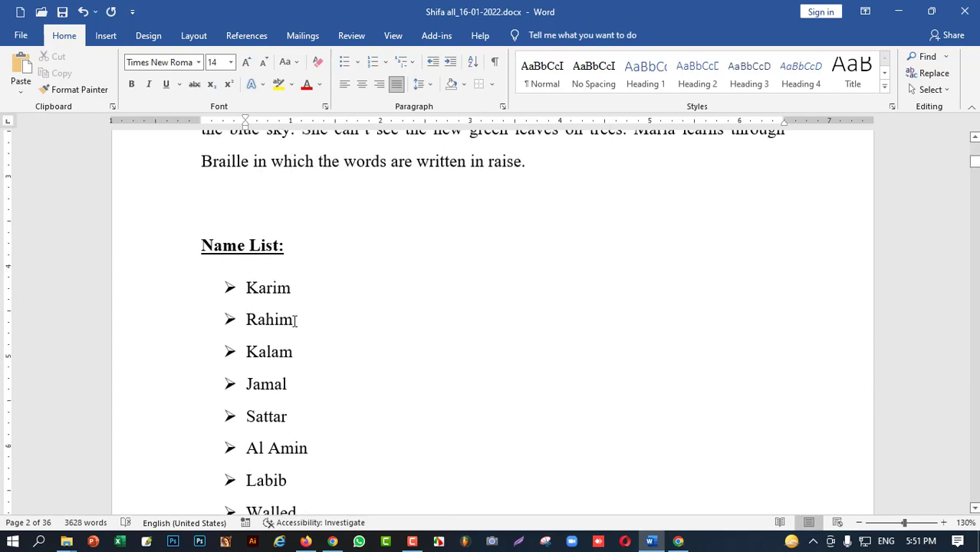
click(246, 288)
scroll(333, 315, down, 3)
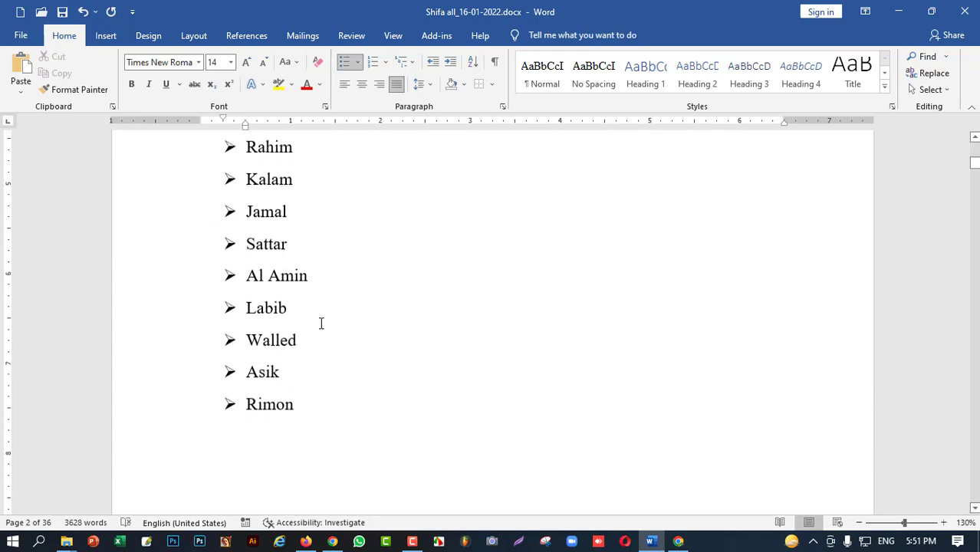
shift+click(306, 409)
scroll(343, 317, up, 4)
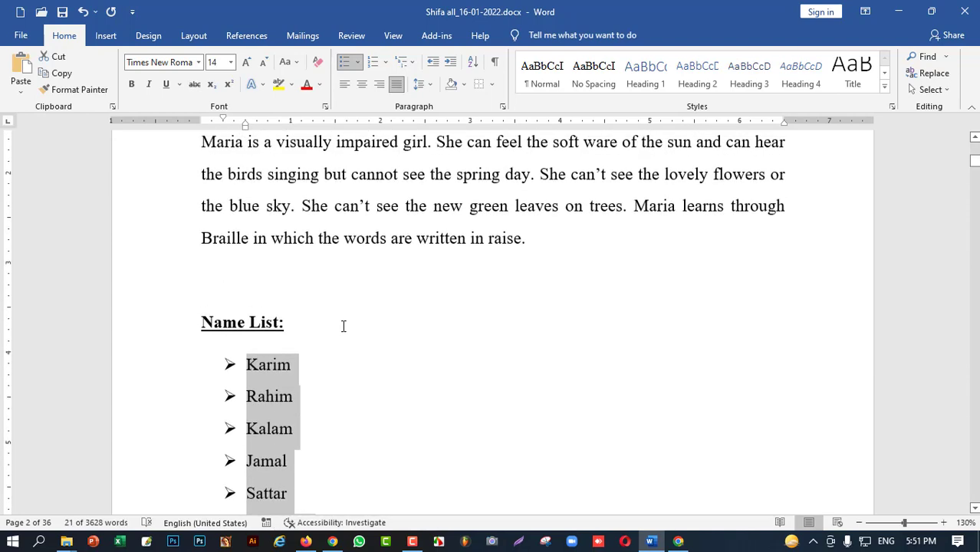
scroll(316, 314, down, 1)
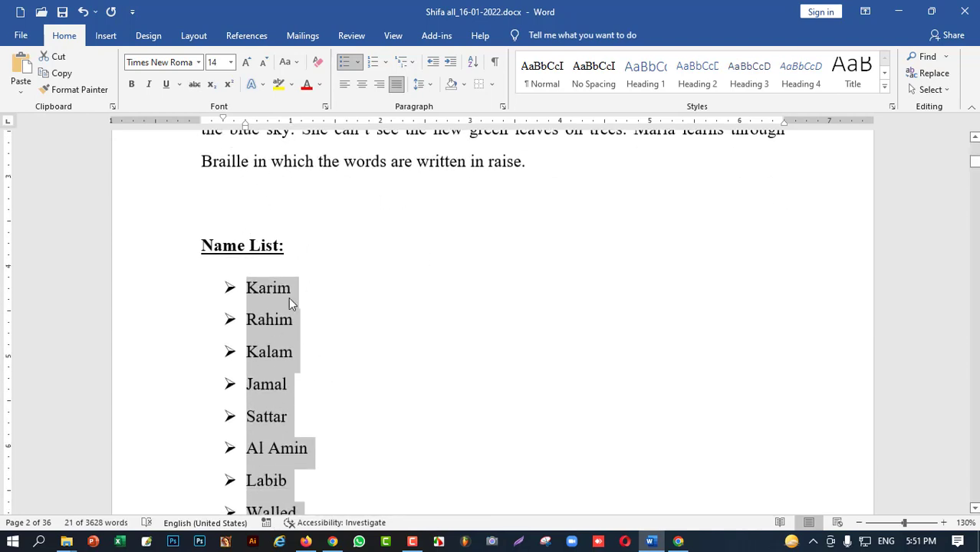
scroll(261, 355, down, 1)
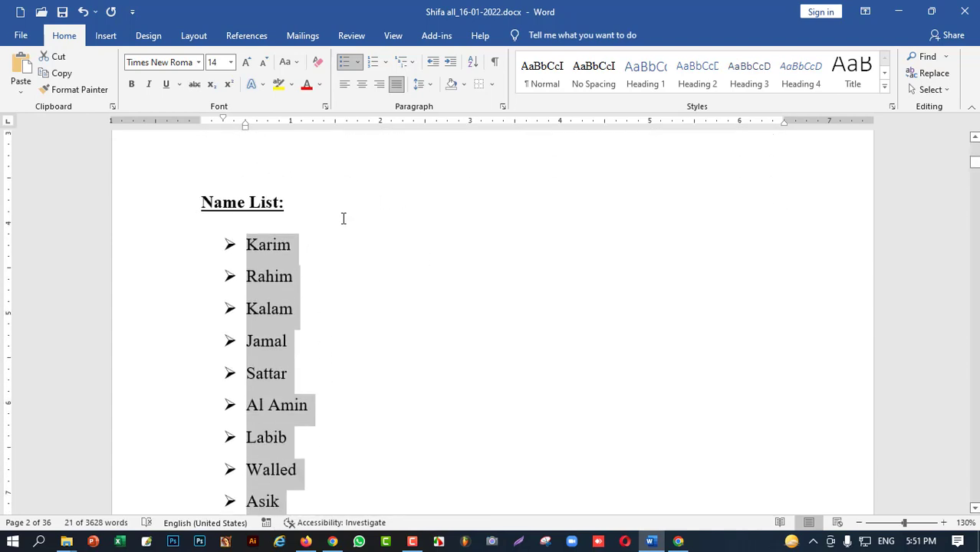
click(357, 63)
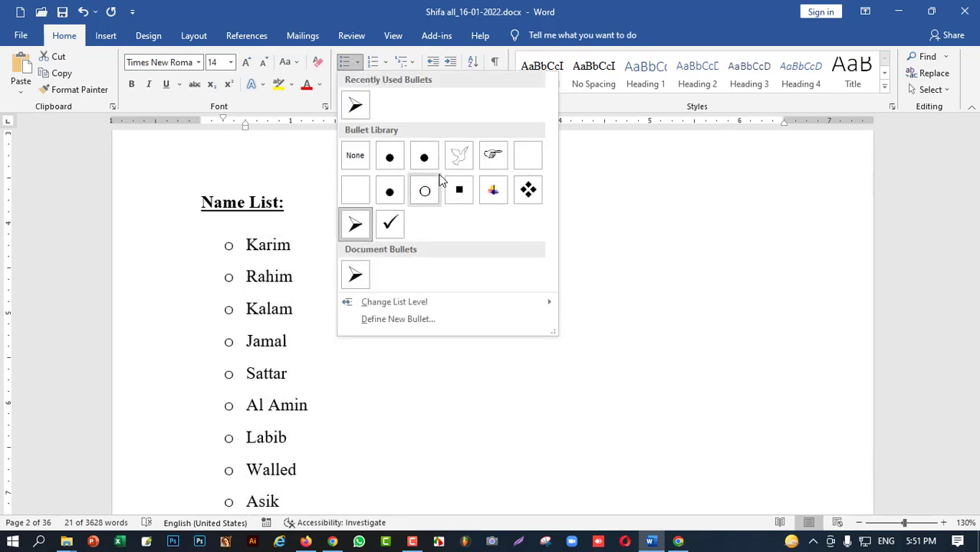
click(492, 156)
scroll(302, 445, down, 2)
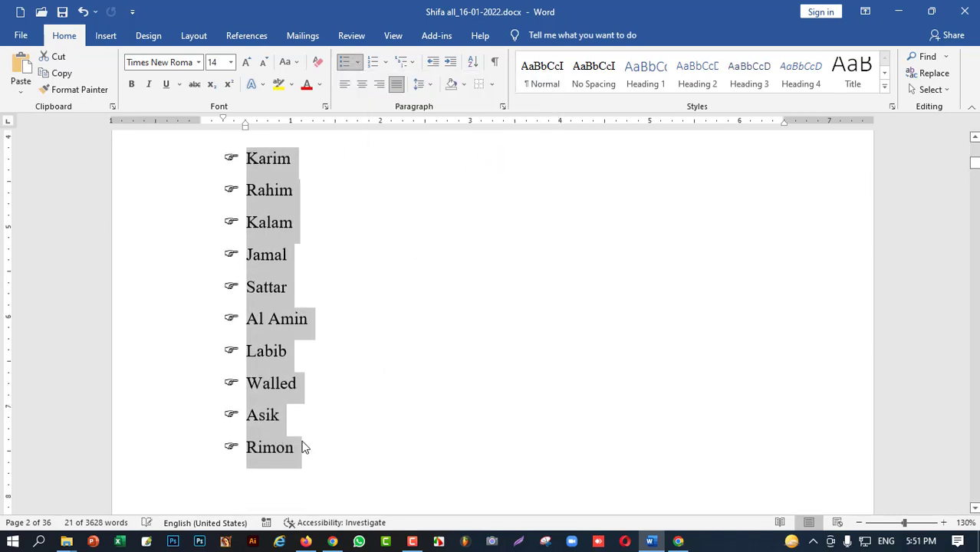
scroll(310, 404, up, 3)
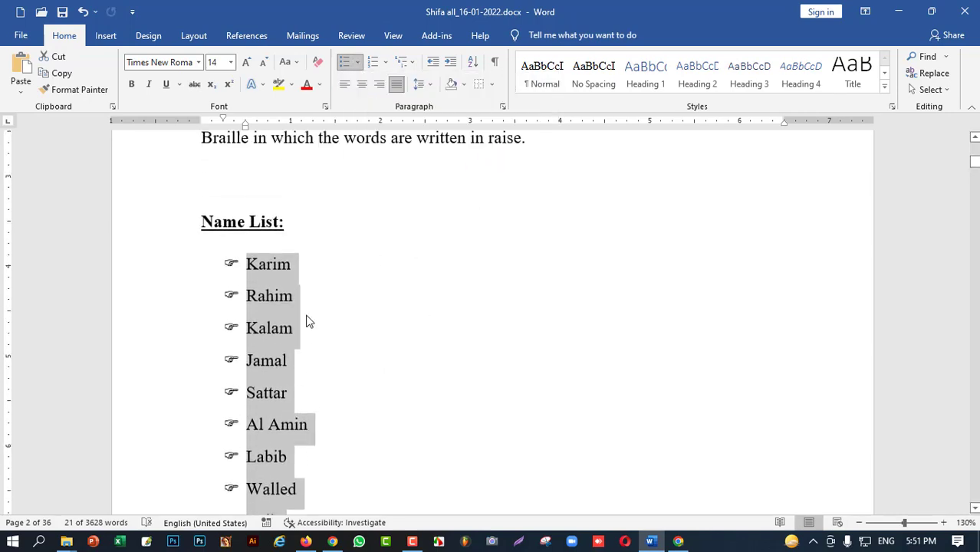
Step: Define a new bullet for the selected names using the Wingdings writing-hand symbol
click(362, 64)
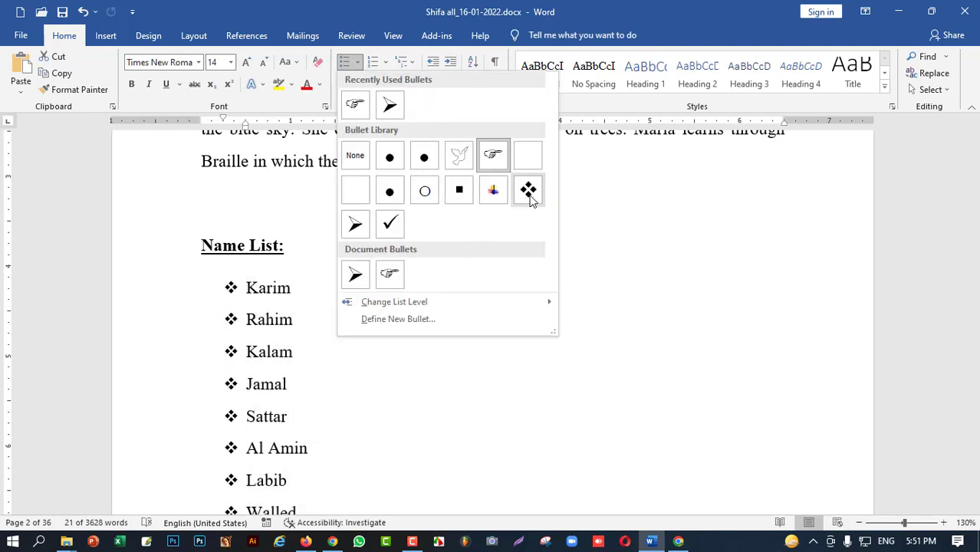
click(431, 322)
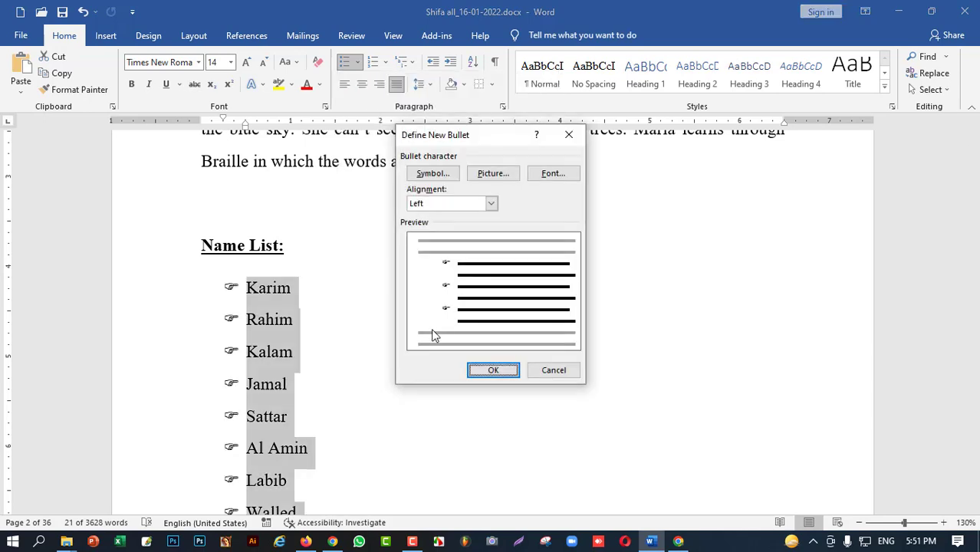
click(451, 176)
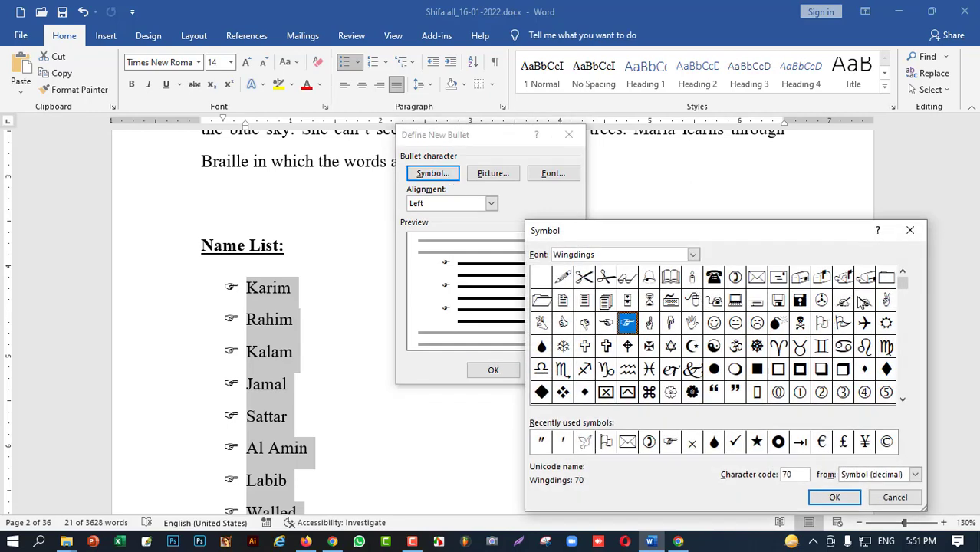
click(865, 301)
click(836, 498)
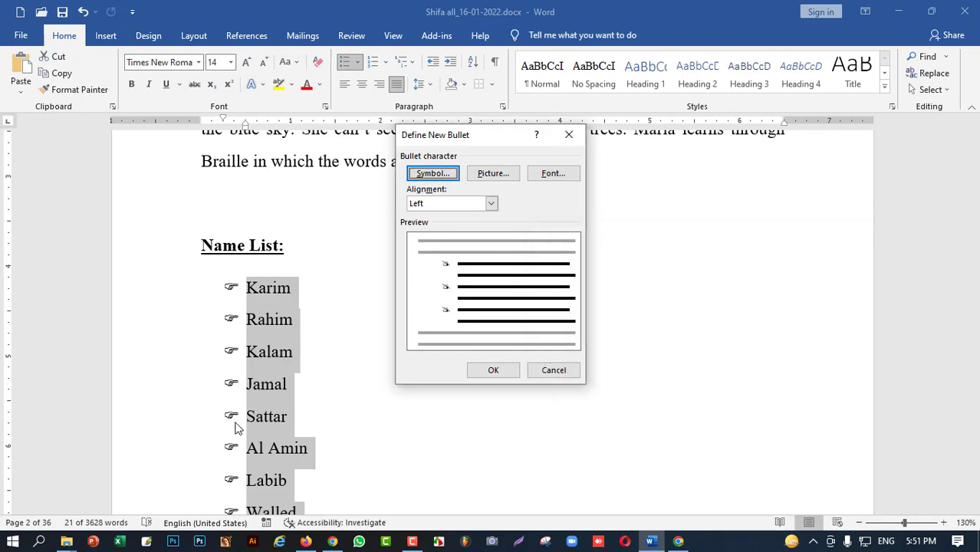
click(480, 370)
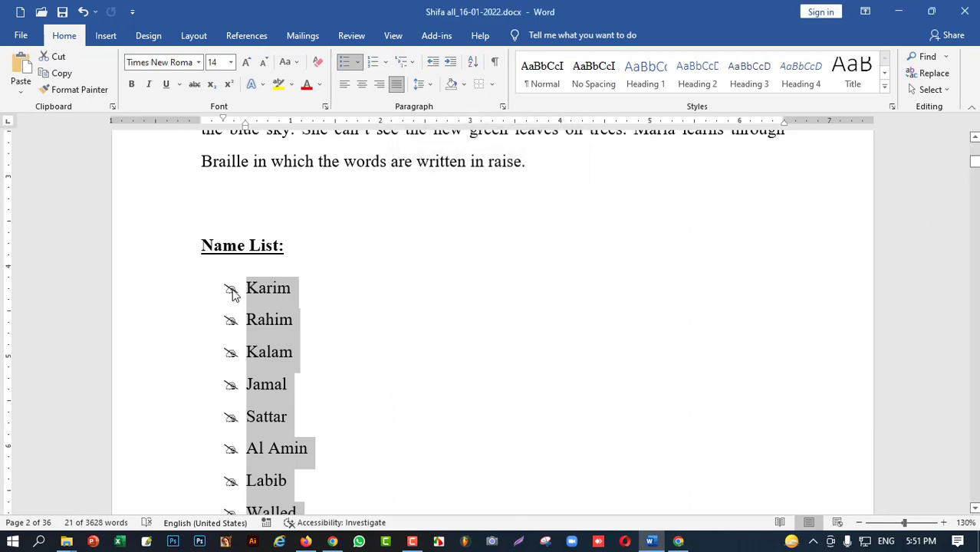
Step: Set the font color of the name list's bullet symbols to standard red
click(357, 61)
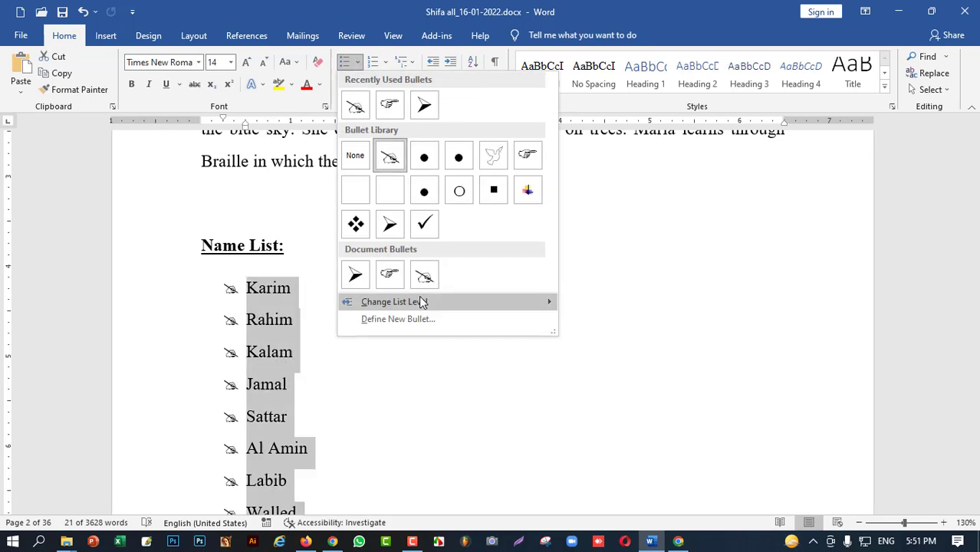
click(420, 322)
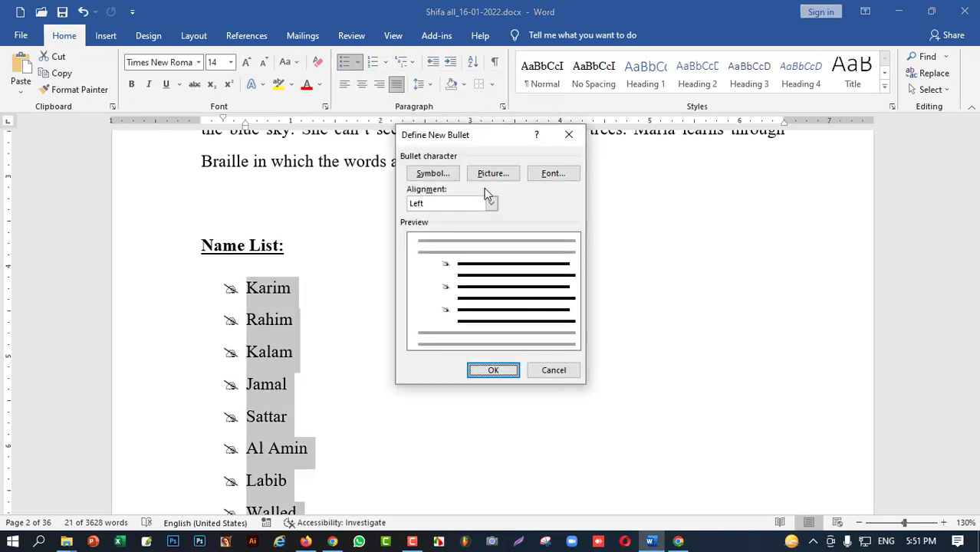
click(548, 177)
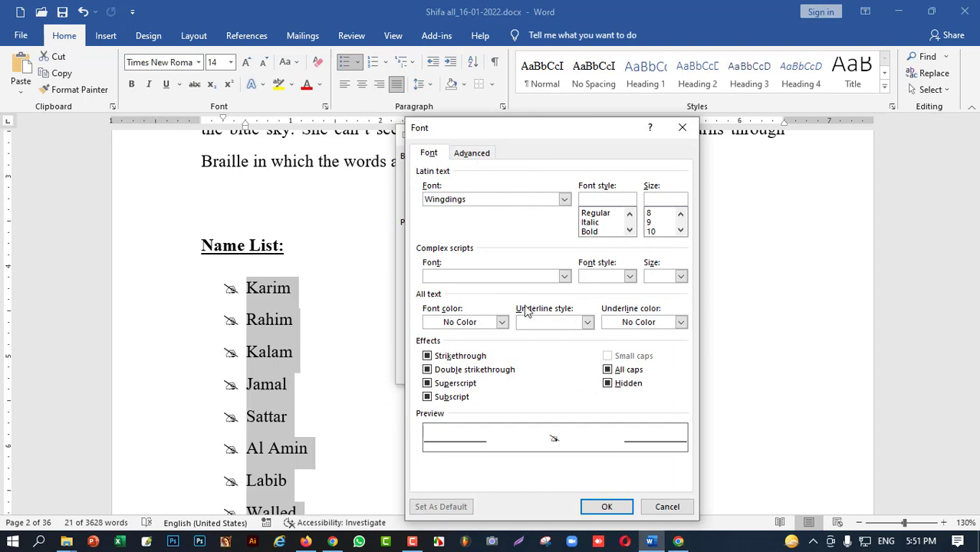
click(475, 326)
click(475, 326)
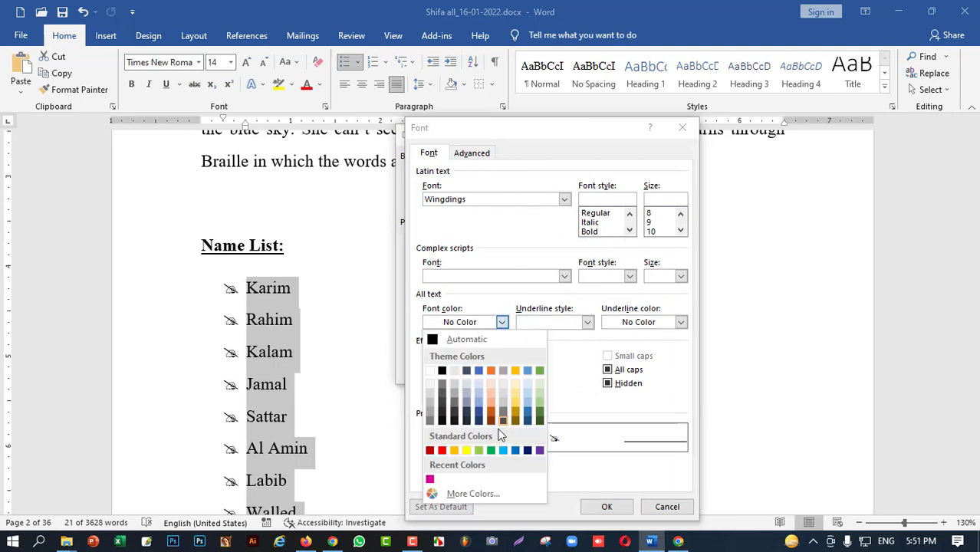
click(442, 450)
click(607, 507)
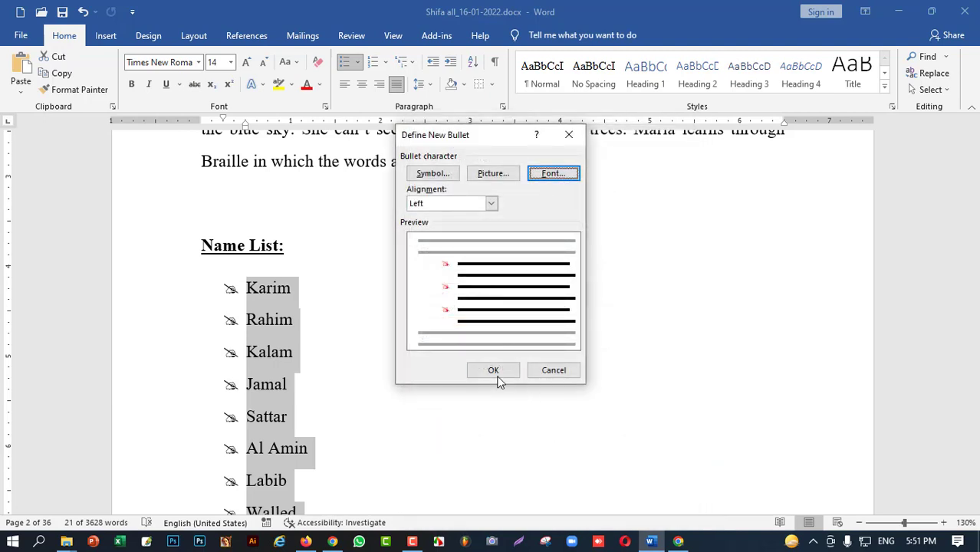
click(493, 370)
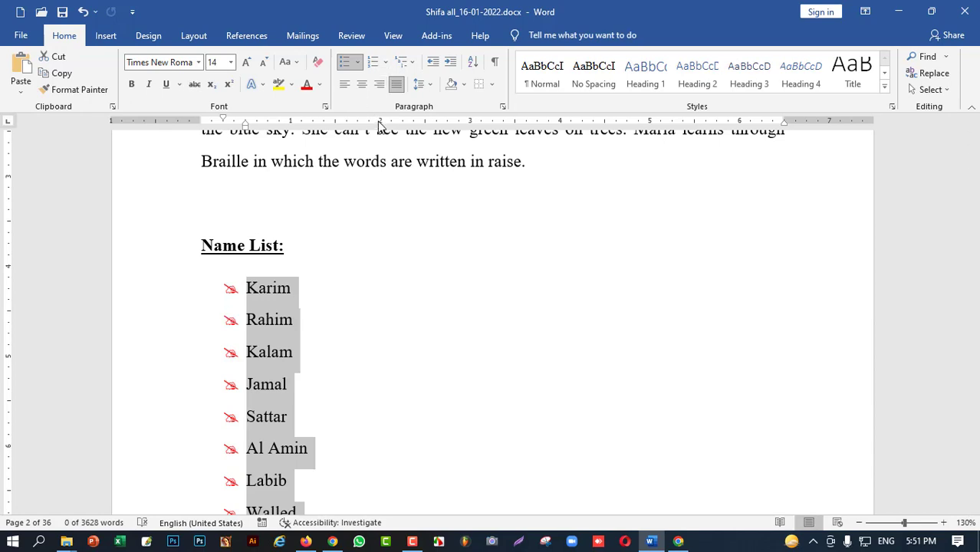
Step: Make the name list's bullet symbols bold at size 14 and deselect the list
click(359, 63)
click(422, 320)
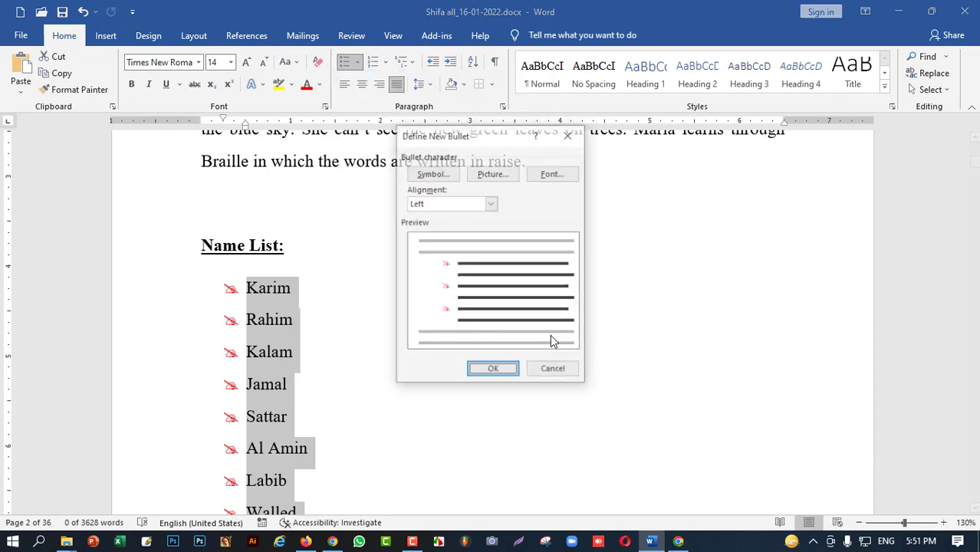
click(550, 175)
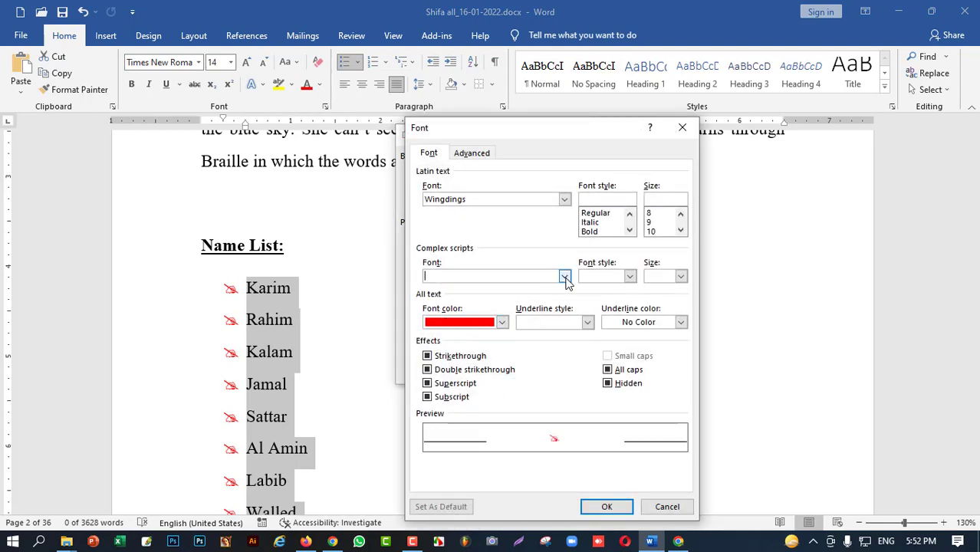
click(595, 232)
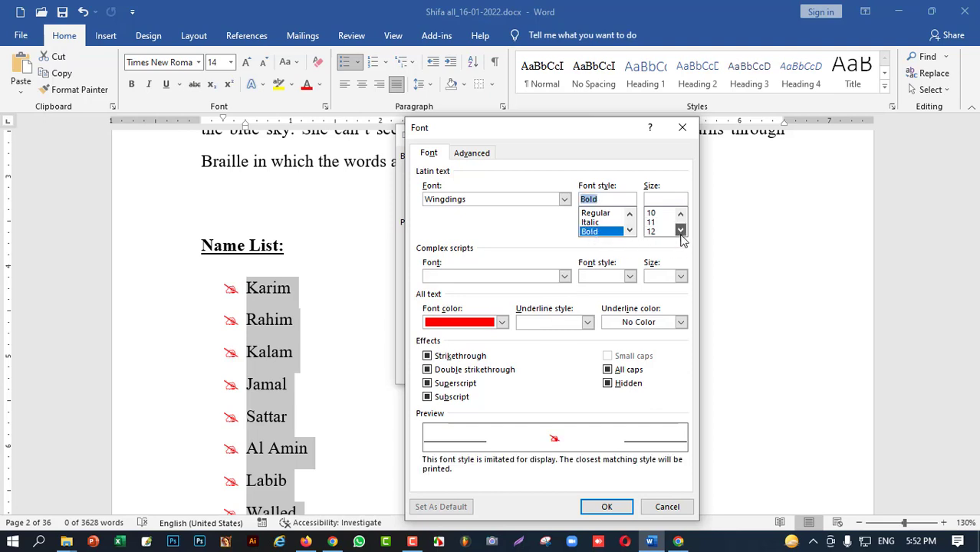
click(651, 231)
click(601, 510)
click(501, 371)
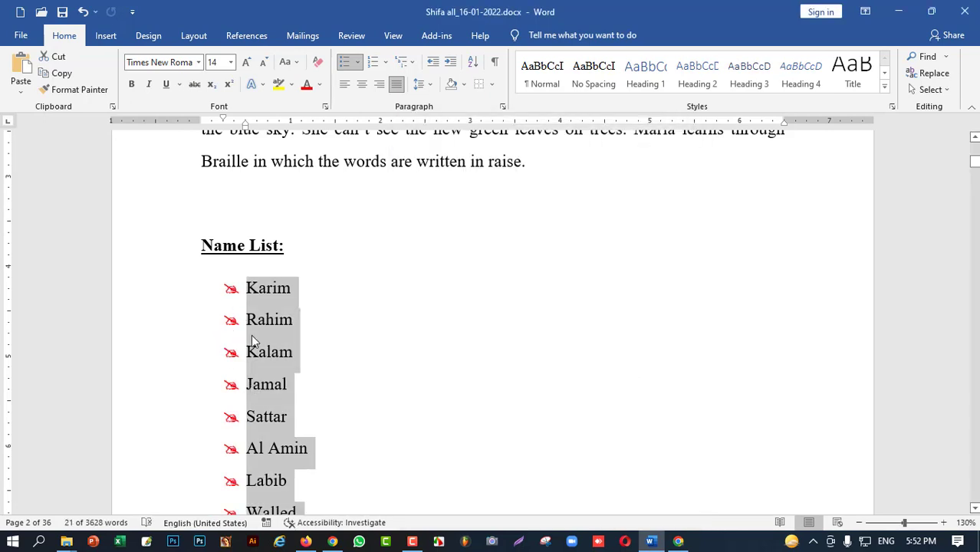
click(280, 334)
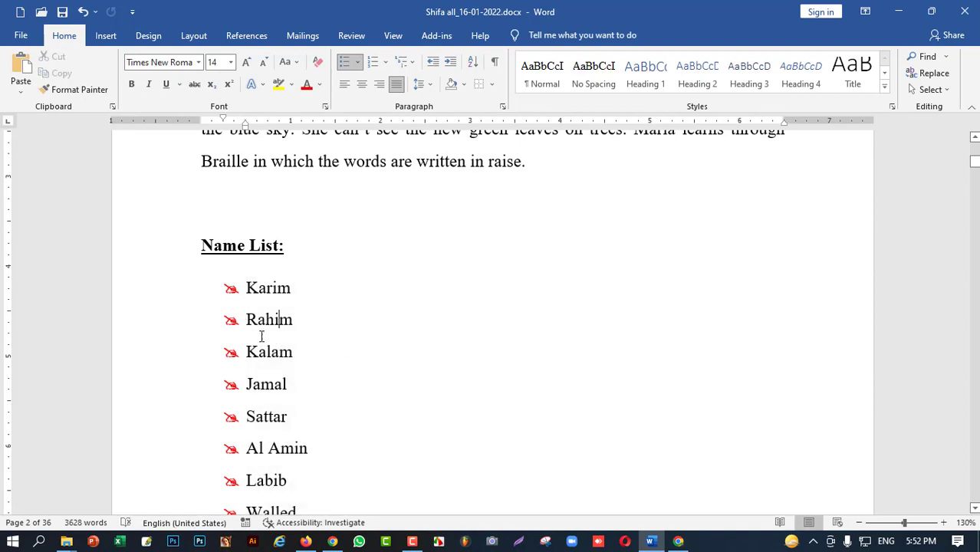
Step: Select the whole name list and replace its bullets with 1., 2., 3. numbering
scroll(311, 418, down, 3)
scroll(356, 282, up, 3)
scroll(318, 343, down, 4)
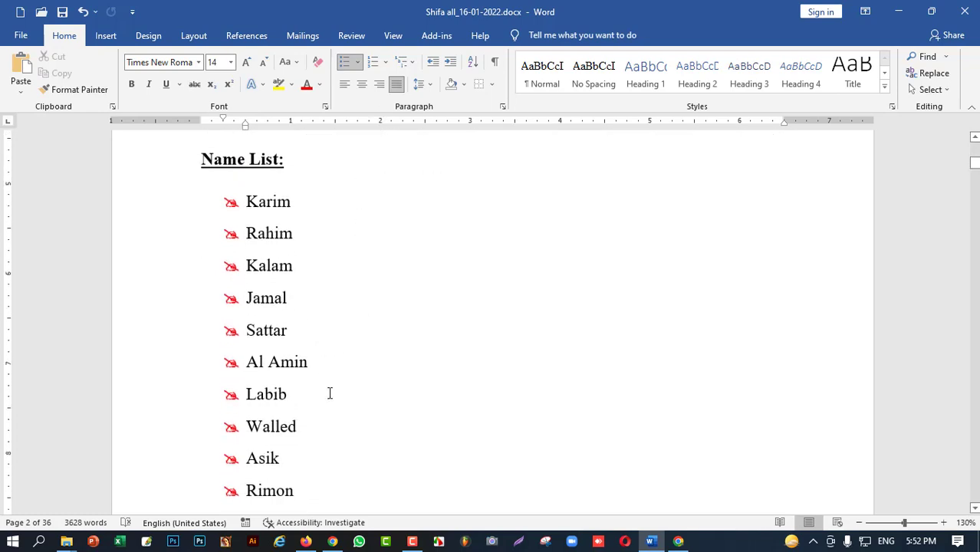
scroll(313, 371, up, 1)
drag(302, 365, 350, 121)
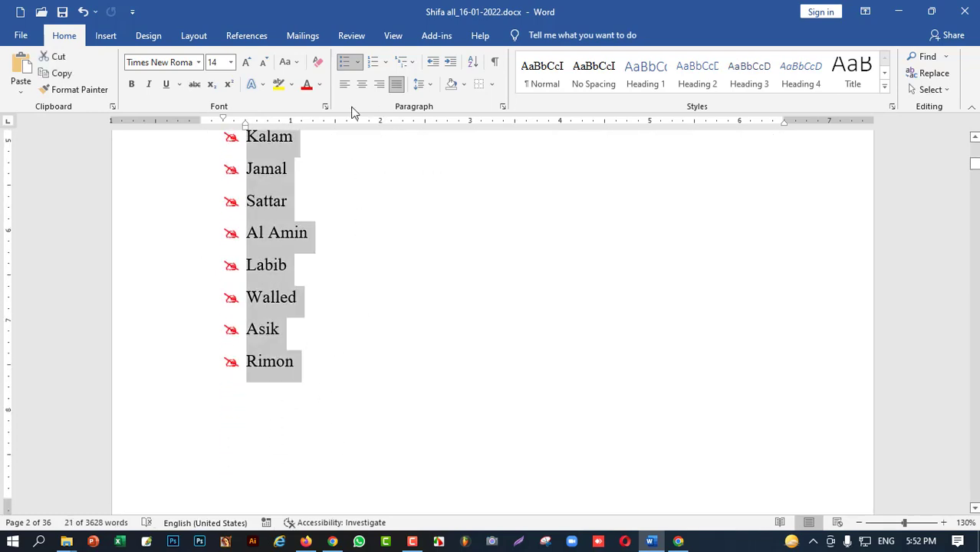
click(384, 62)
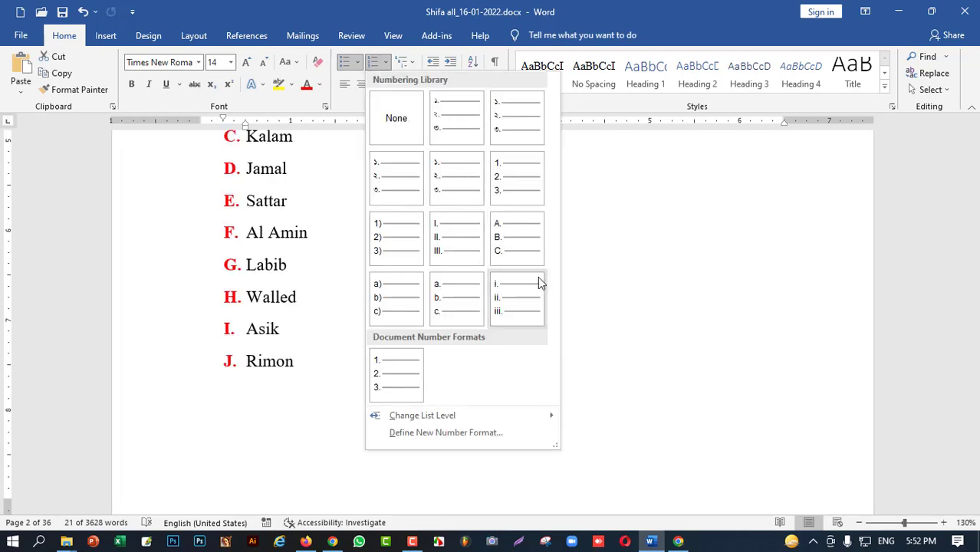
click(498, 178)
Step: Define a new number format for the name list with the numbers at font size 12
scroll(288, 271, up, 3)
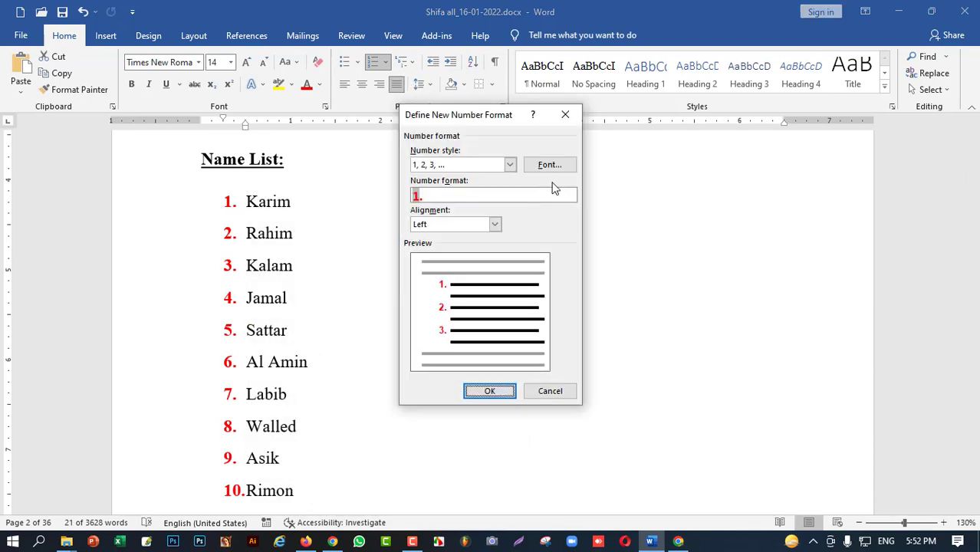
click(557, 169)
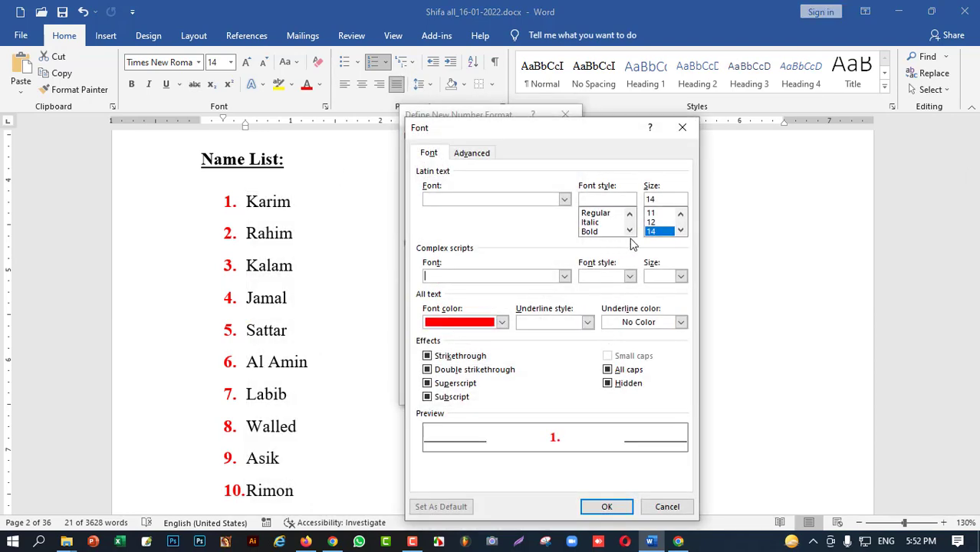
click(658, 222)
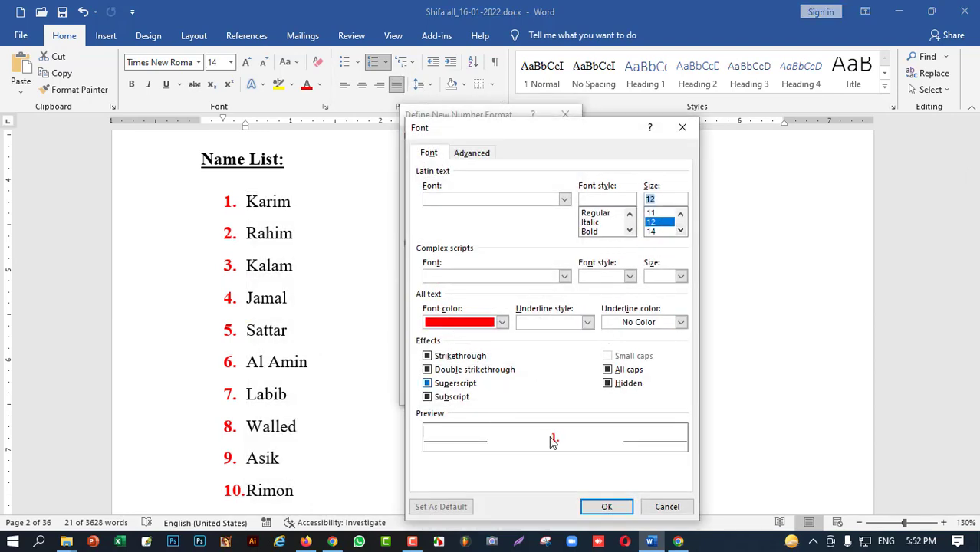
click(614, 510)
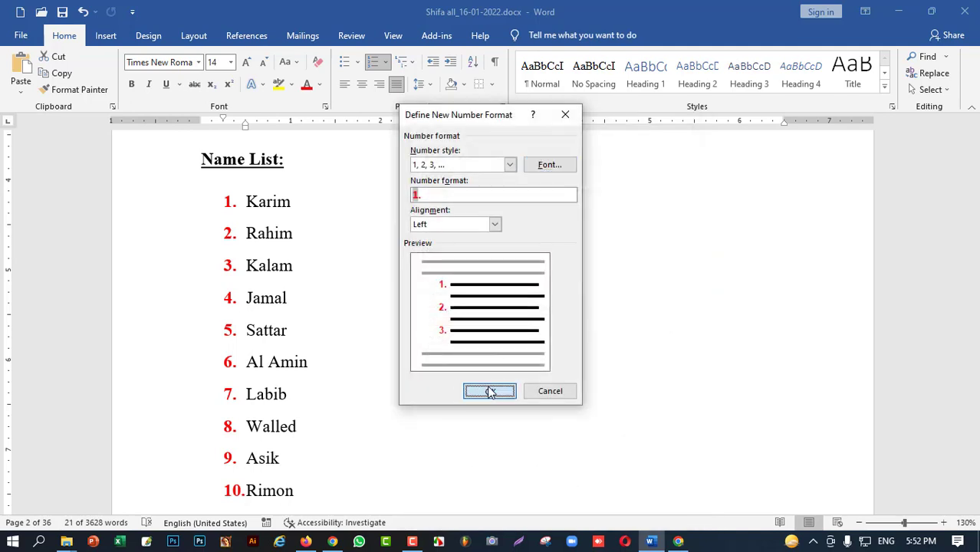
click(490, 392)
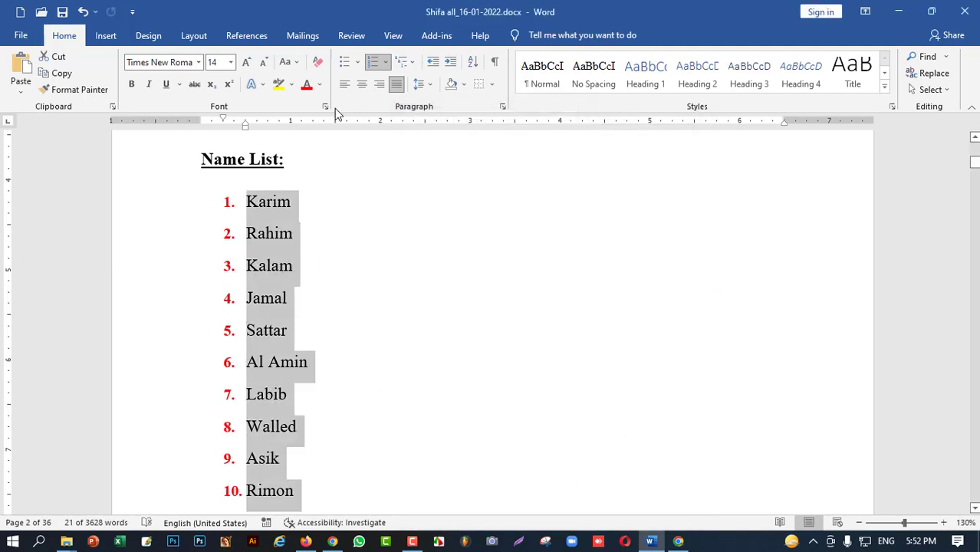
Step: Switch the name list to the Bengali-digit numbering format from the numbering library
click(386, 62)
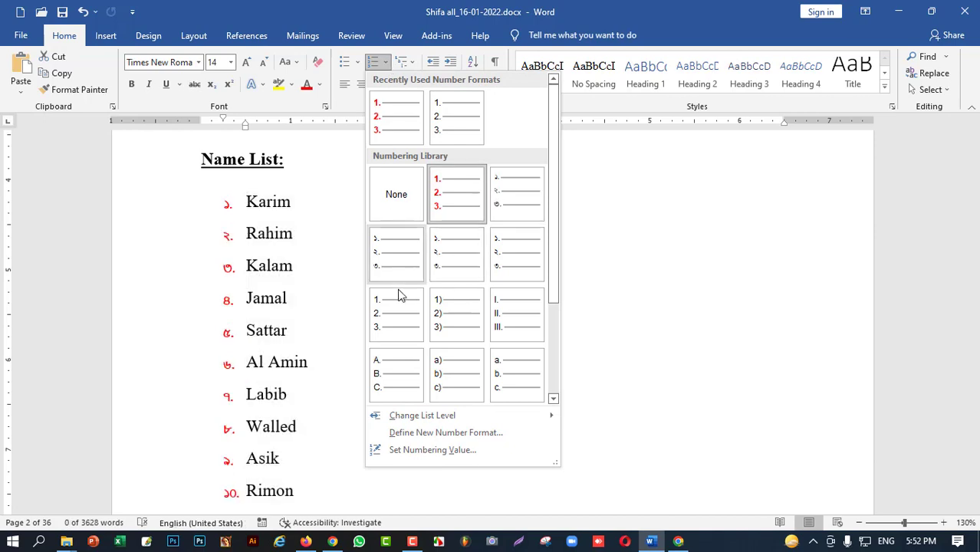
click(397, 260)
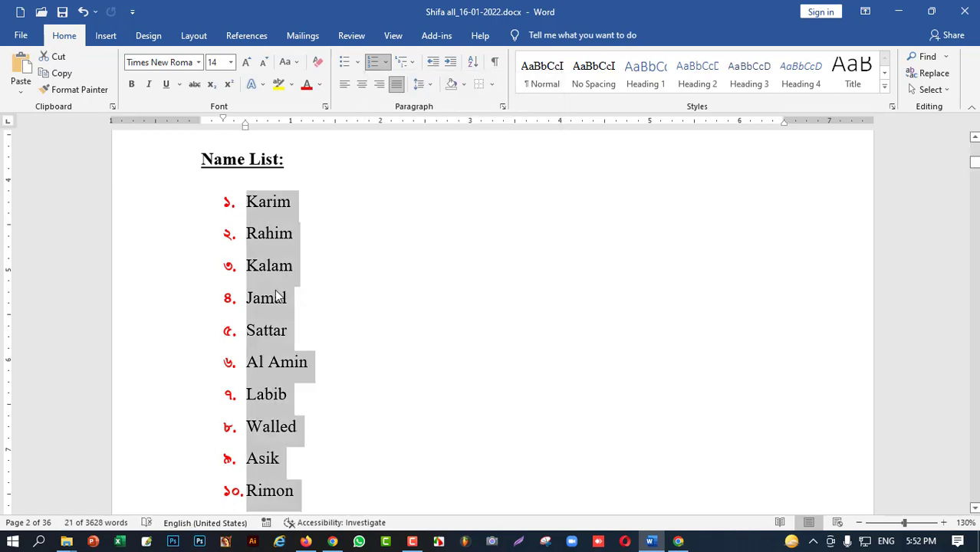
scroll(295, 404, down, 1)
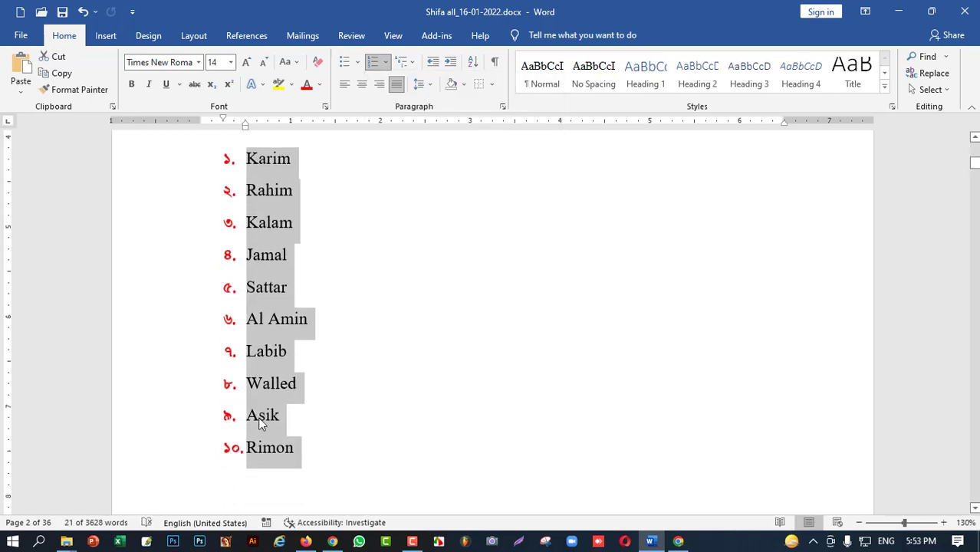
scroll(213, 322, up, 2)
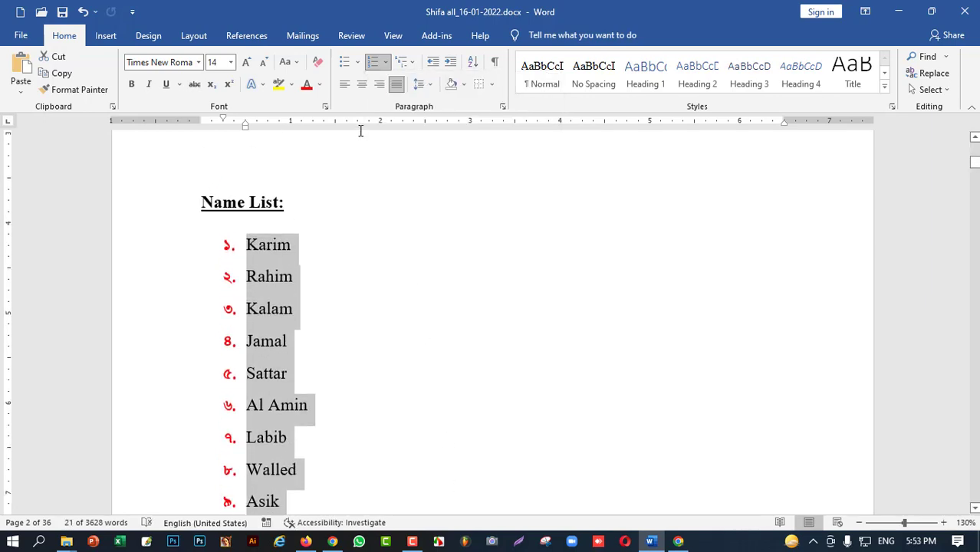
Step: Define a new number format for the name list using the Tw Cen MT Condensed Extra Bold font, trying Wingdings 2 first
click(386, 61)
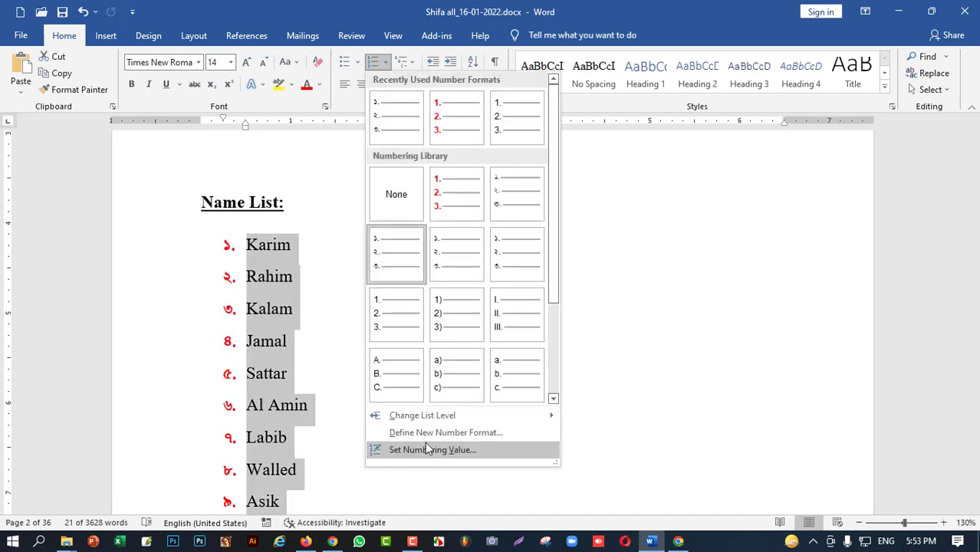
click(490, 432)
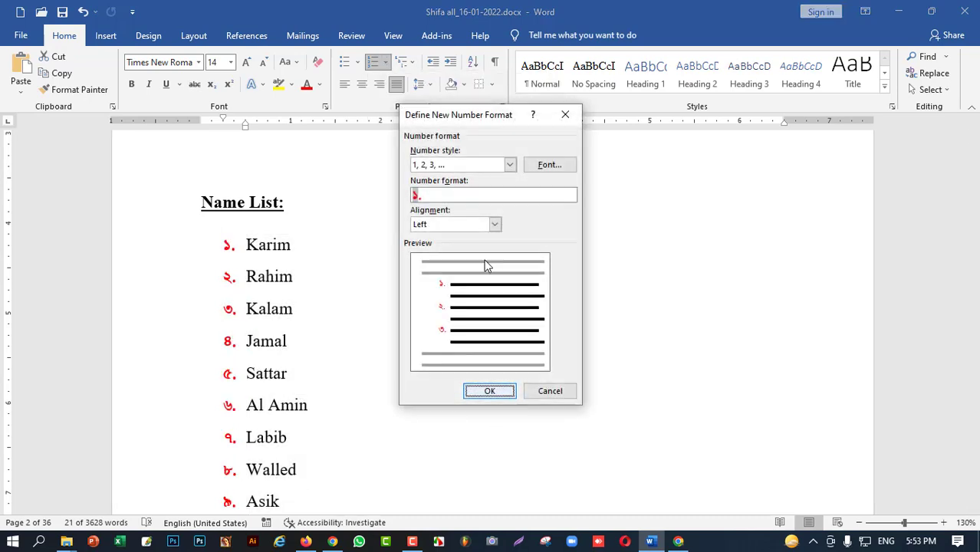
click(549, 164)
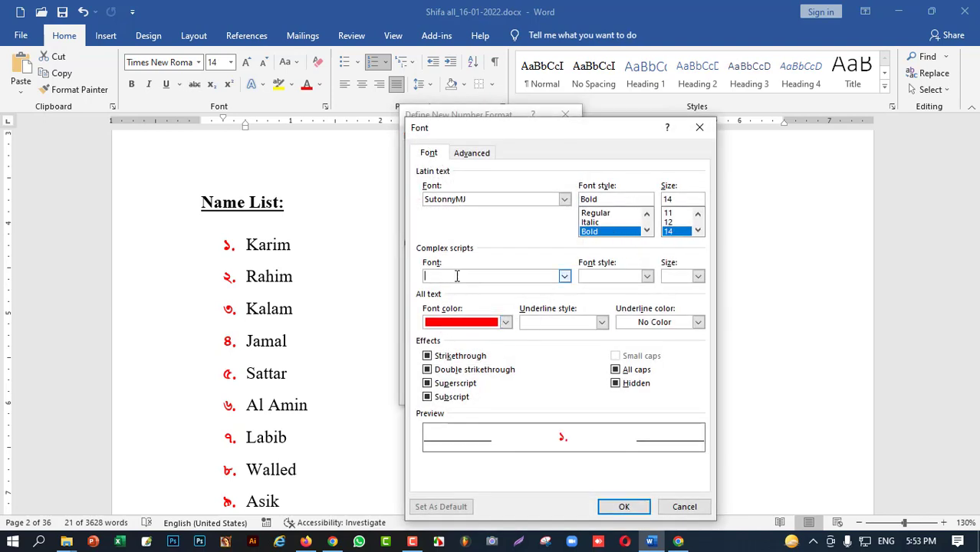
click(564, 199)
scroll(483, 247, down, 10)
click(460, 242)
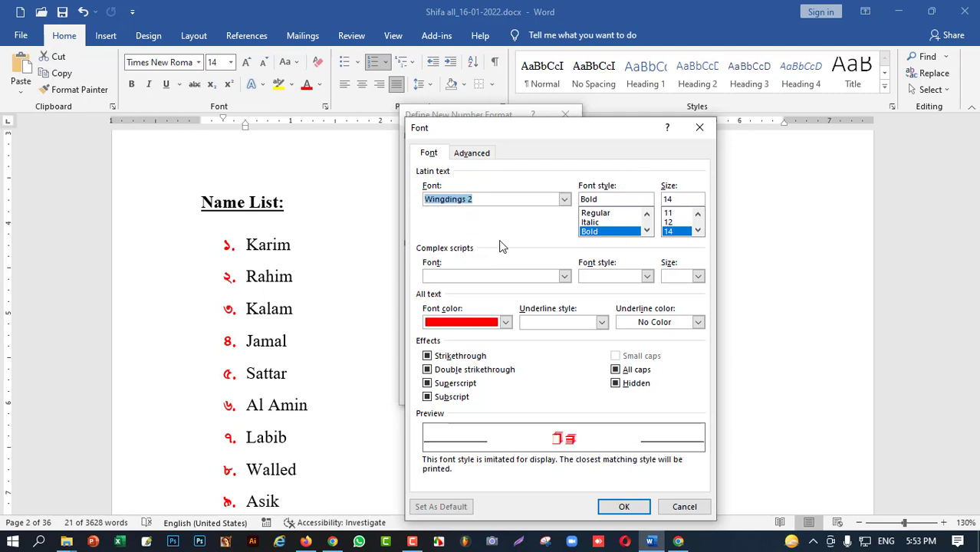
click(491, 202)
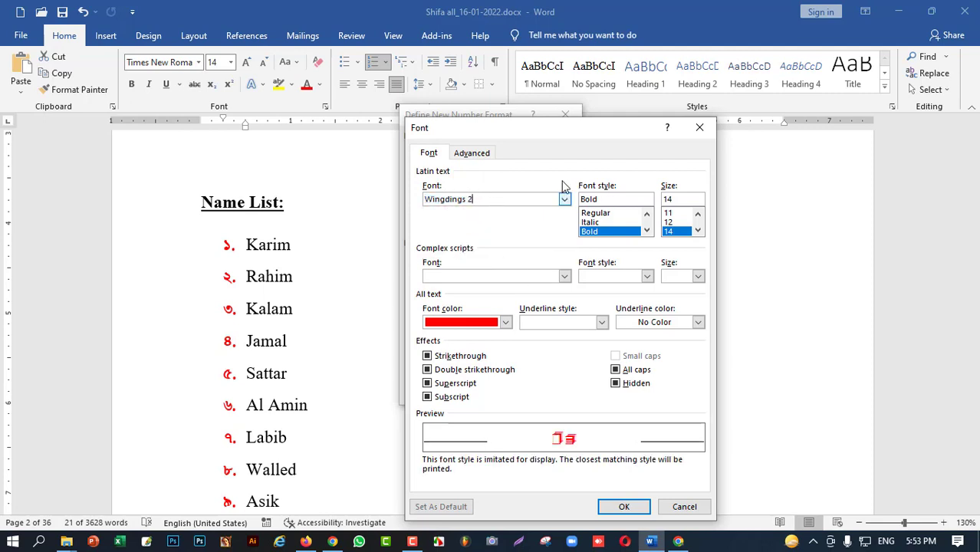
click(565, 201)
scroll(476, 230, up, 3)
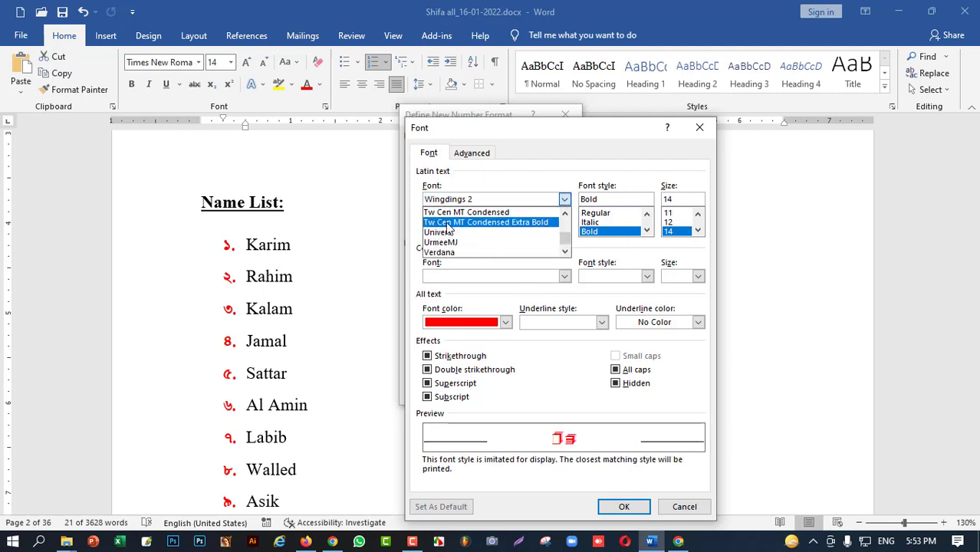
click(447, 222)
click(624, 507)
click(487, 391)
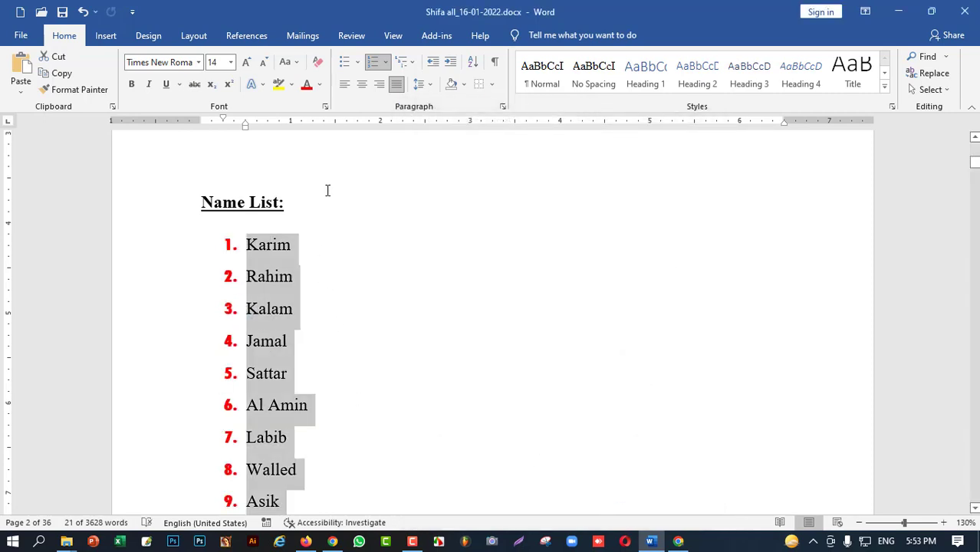
click(385, 61)
click(387, 63)
Step: Select the Maria's Dream body paragraph, try a 1-inch left indent on the ruler, and undo it
scroll(317, 257, up, 4)
scroll(341, 305, down, 1)
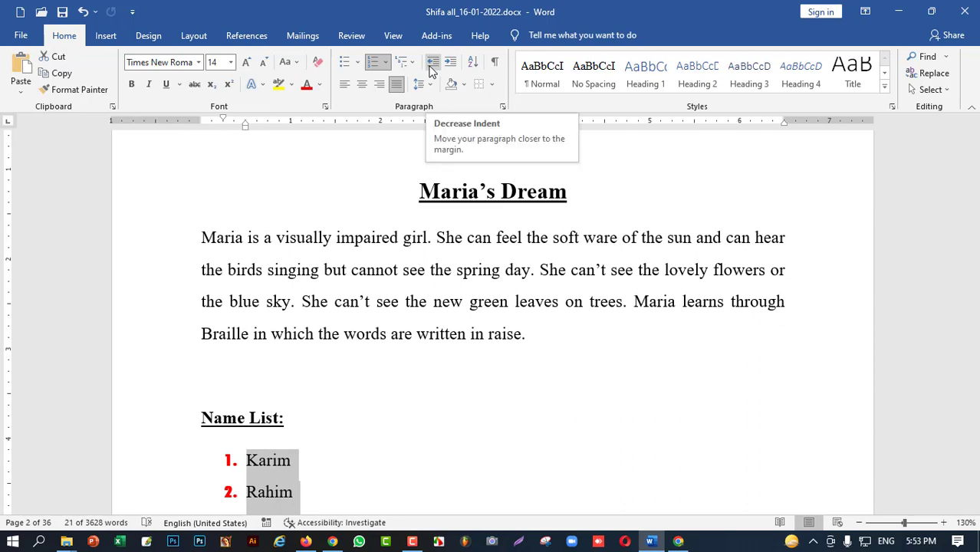
click(201, 238)
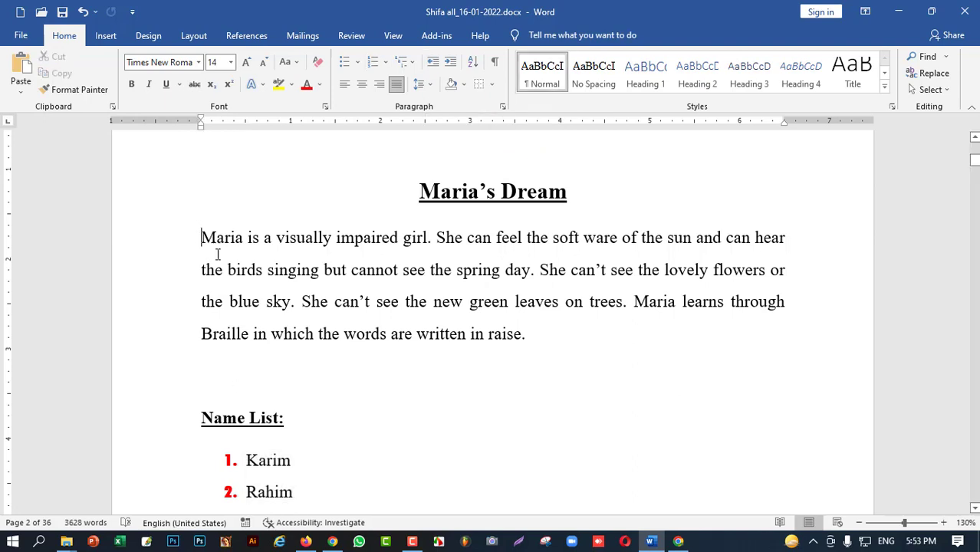
drag(201, 240, 561, 345)
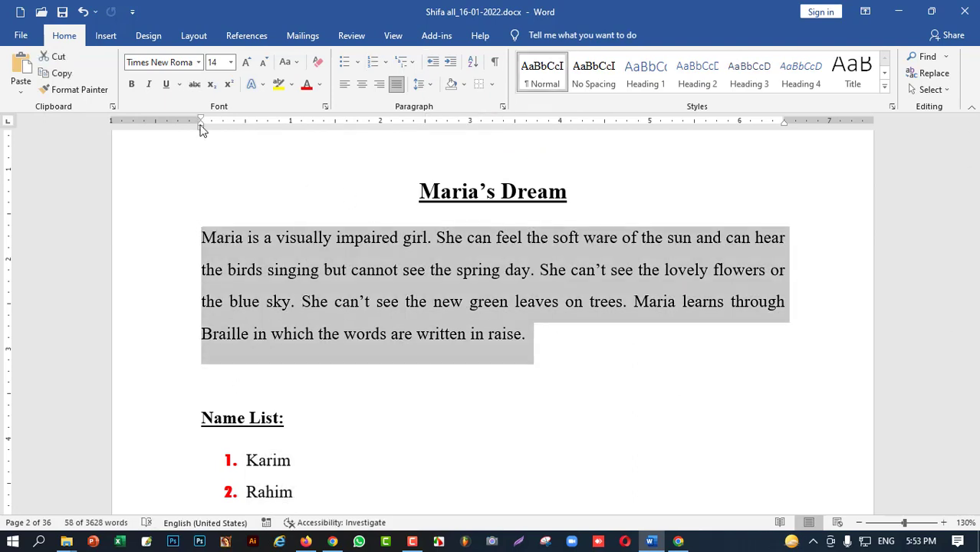
drag(200, 132, 290, 136)
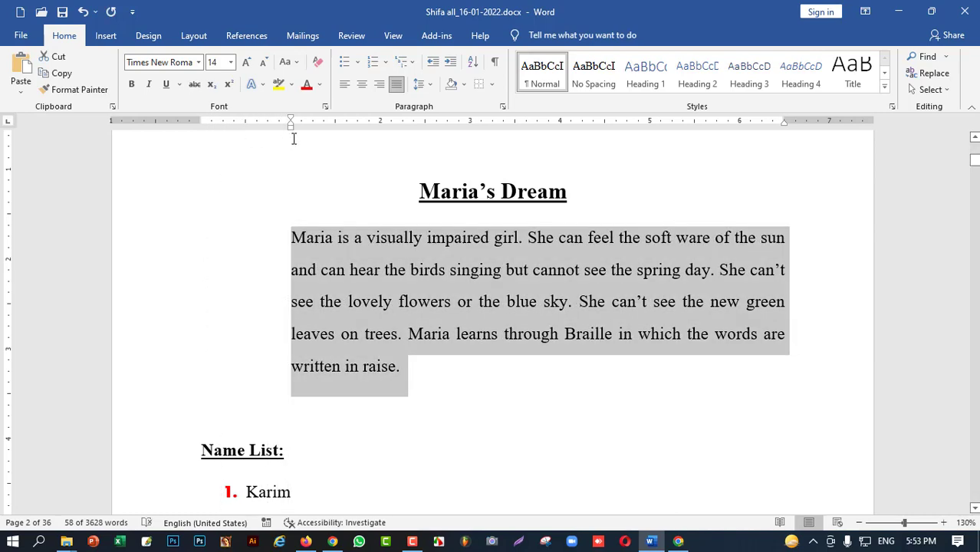
key(ctrl+z)
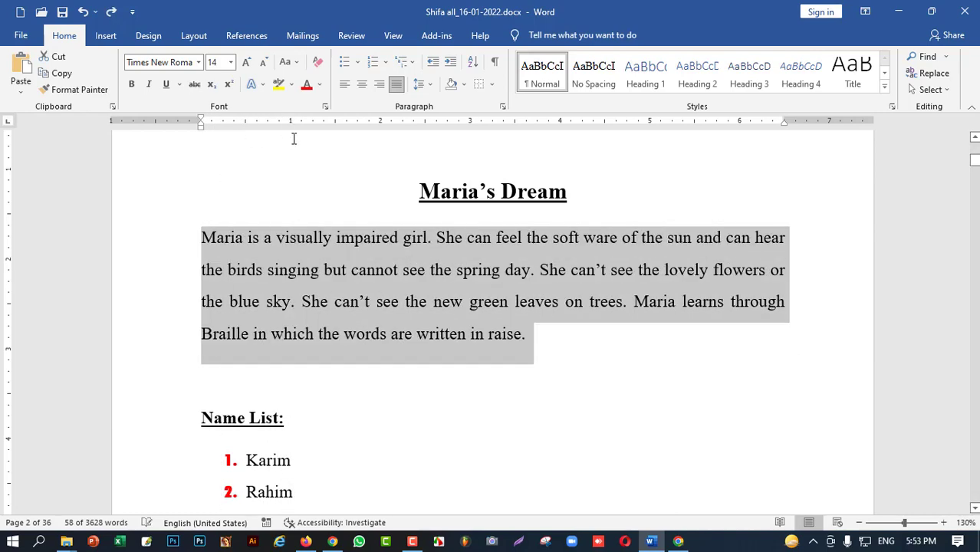
Step: Increase the selected paragraph's indent by two levels and decrease it back to the margin
click(450, 66)
click(450, 65)
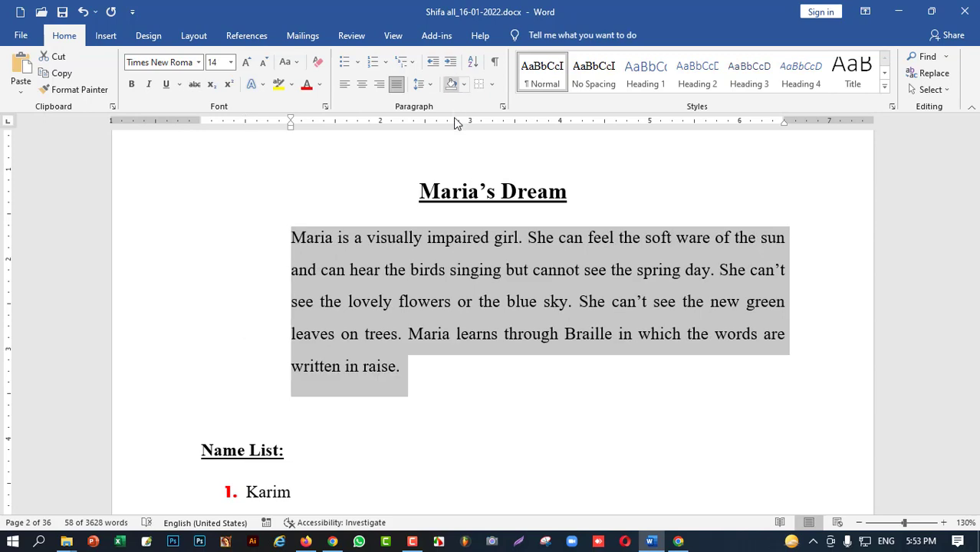
click(435, 66)
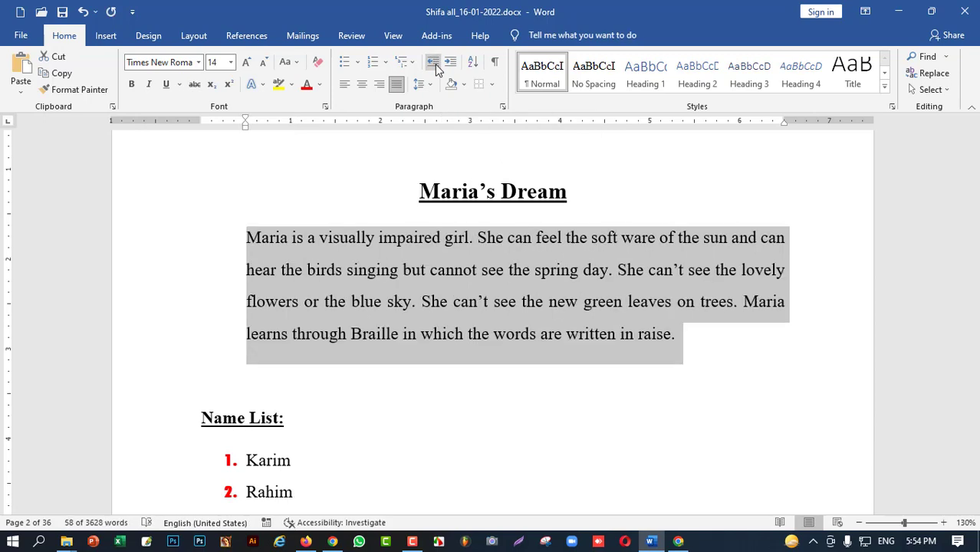
click(435, 65)
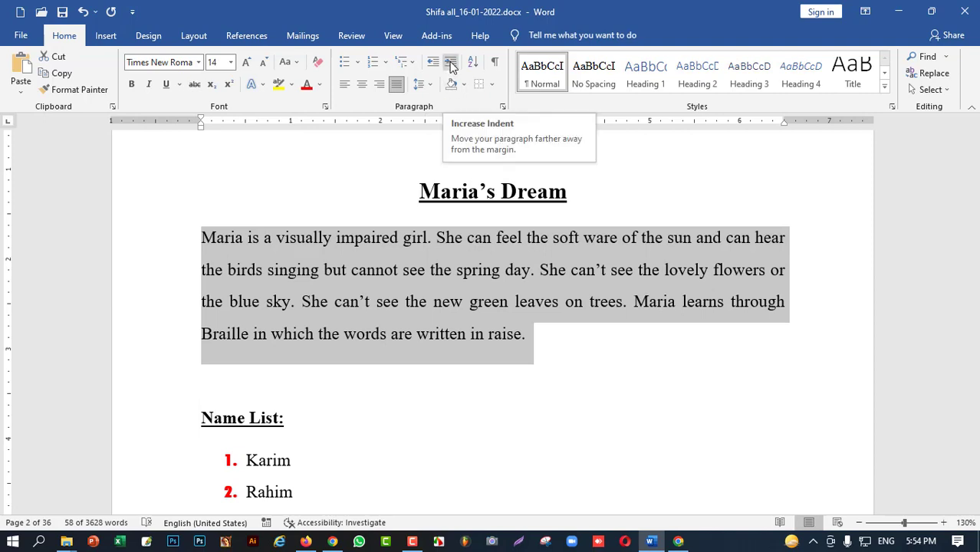
Step: Increase the paragraph's indent by five levels, decrease it by five levels back to the margin, and deselect the text
click(452, 68)
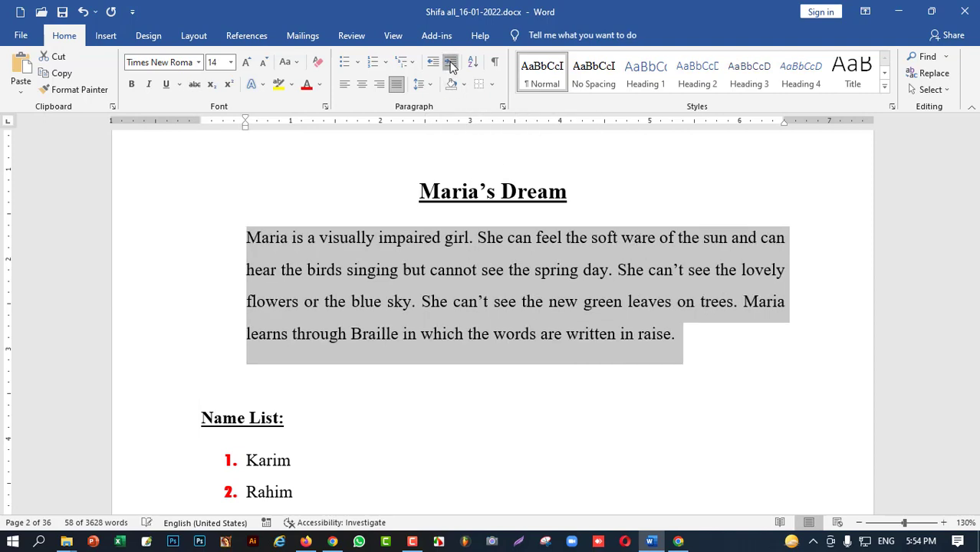
click(452, 67)
click(452, 68)
click(452, 67)
click(452, 67)
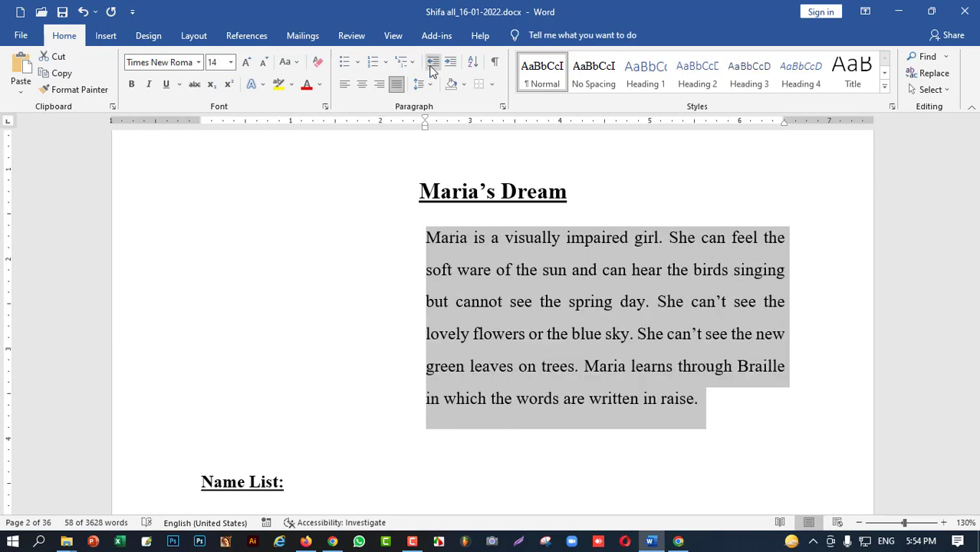
click(431, 67)
click(431, 68)
click(431, 68)
click(431, 67)
click(431, 67)
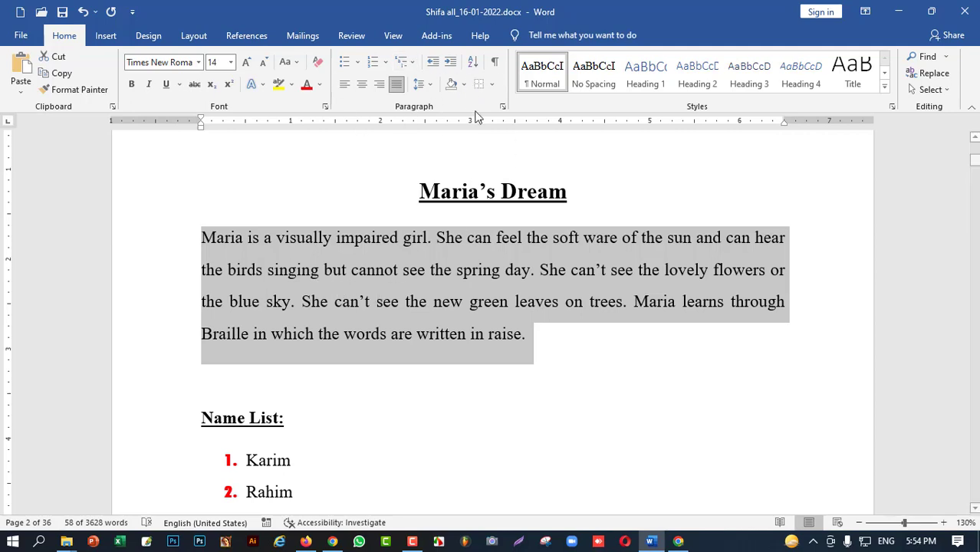
click(344, 272)
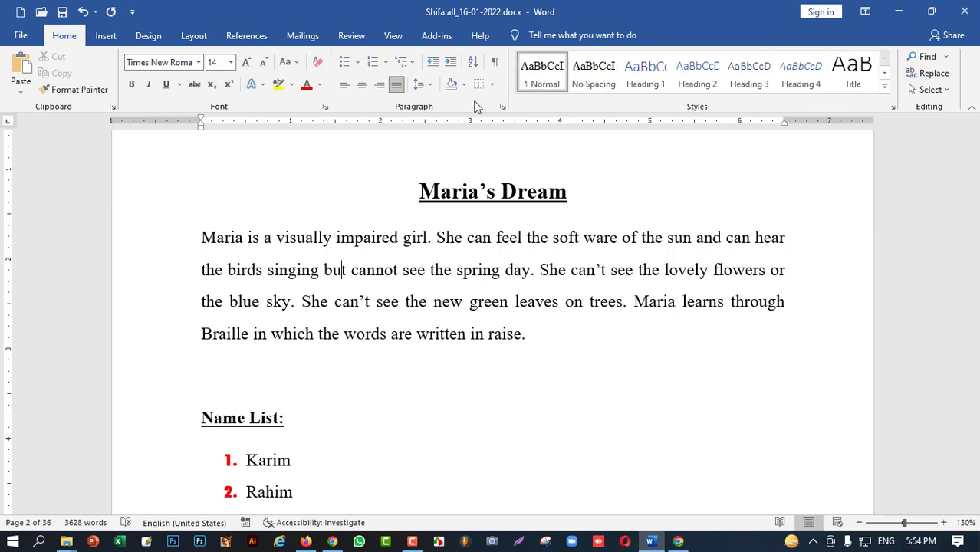
Step: Select the Maria's Dream body paragraph, view the full gallery of available styles without applying one, and deselect the text
drag(203, 240, 538, 333)
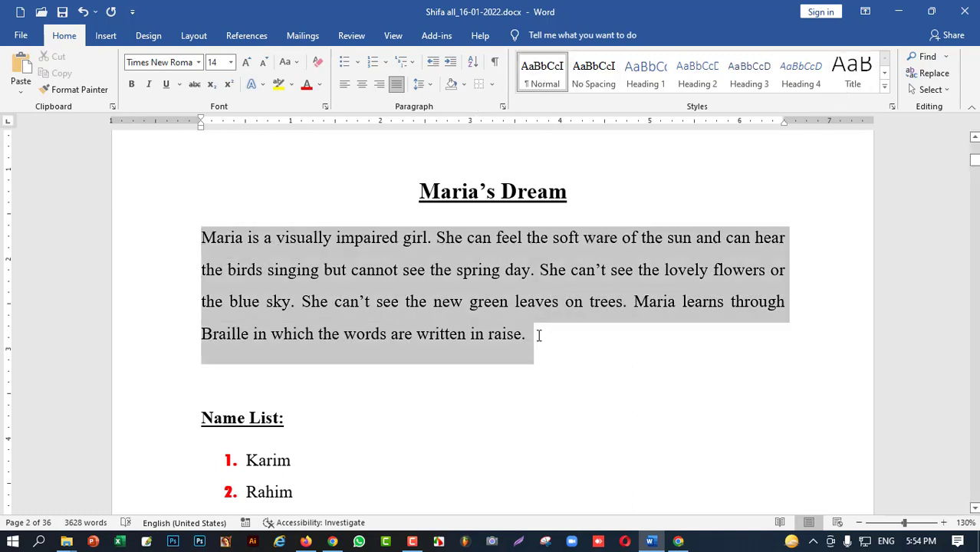
click(885, 88)
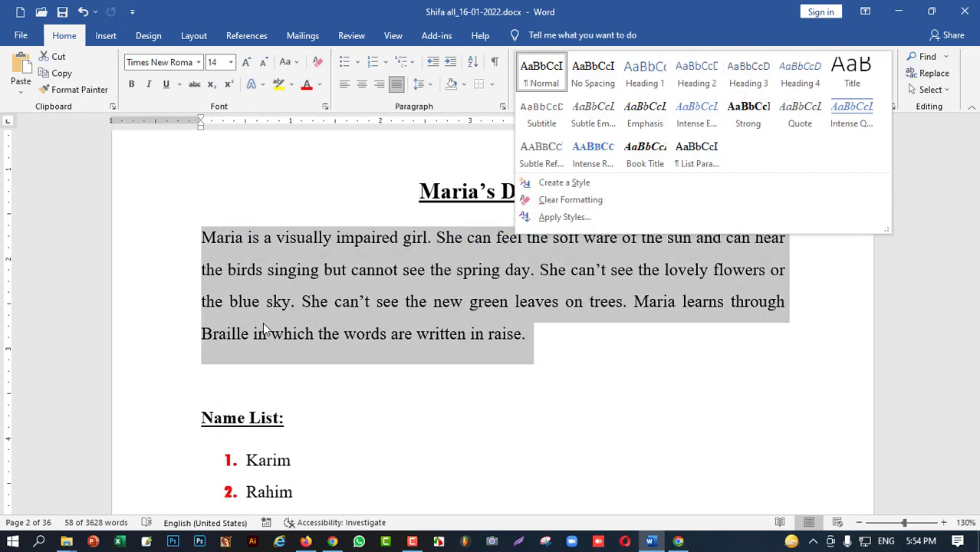
click(263, 323)
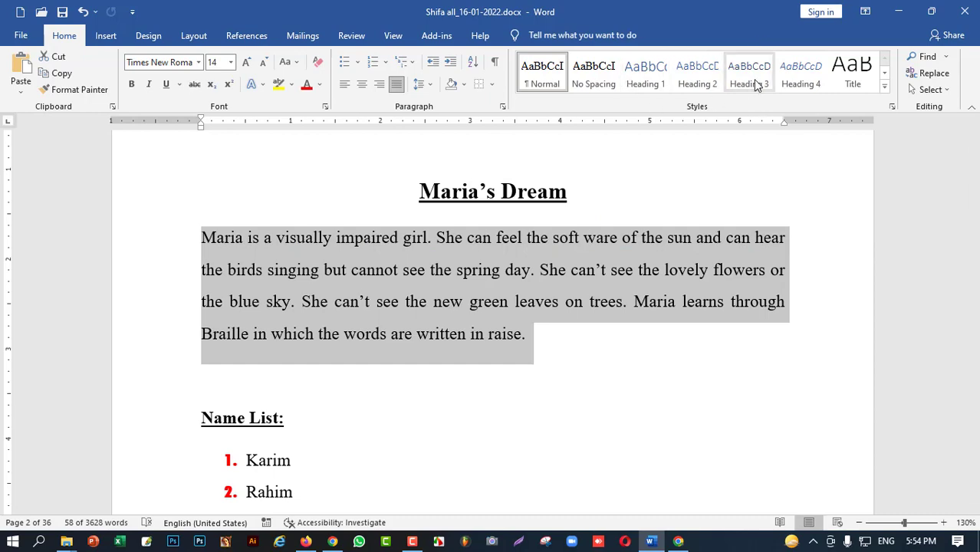
click(667, 379)
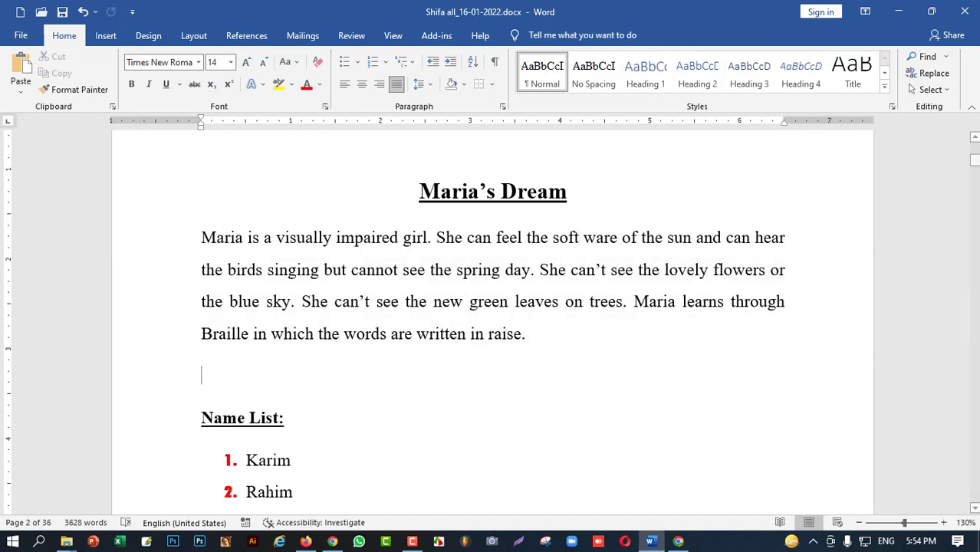
Step: Search the document for the word "sky" and look through the pages around the match
click(944, 58)
click(905, 75)
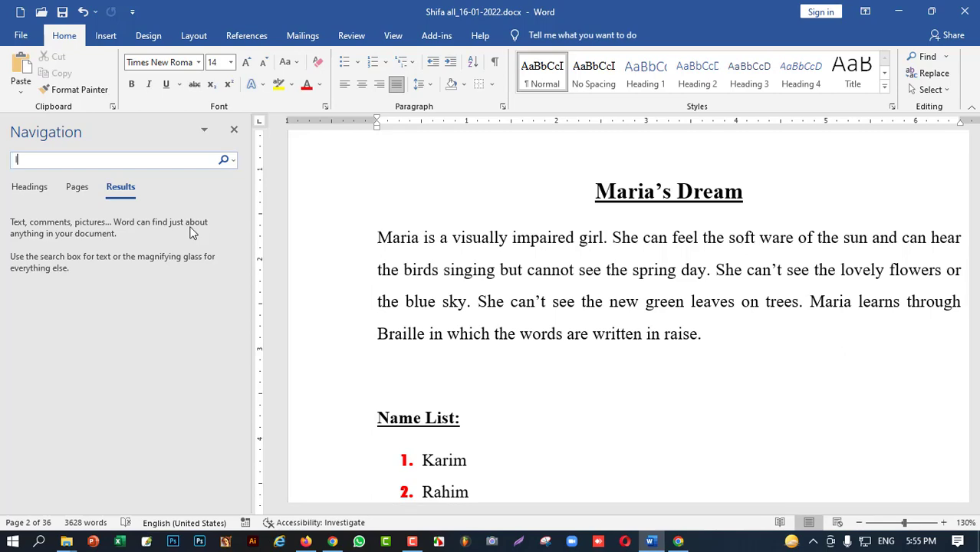
text(y)
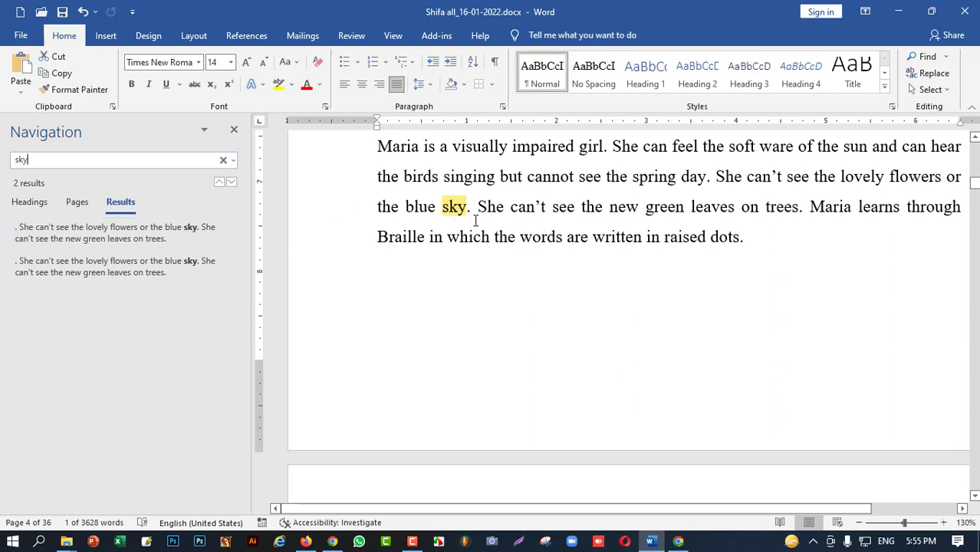
scroll(538, 248, up, 3)
scroll(537, 249, down, 10)
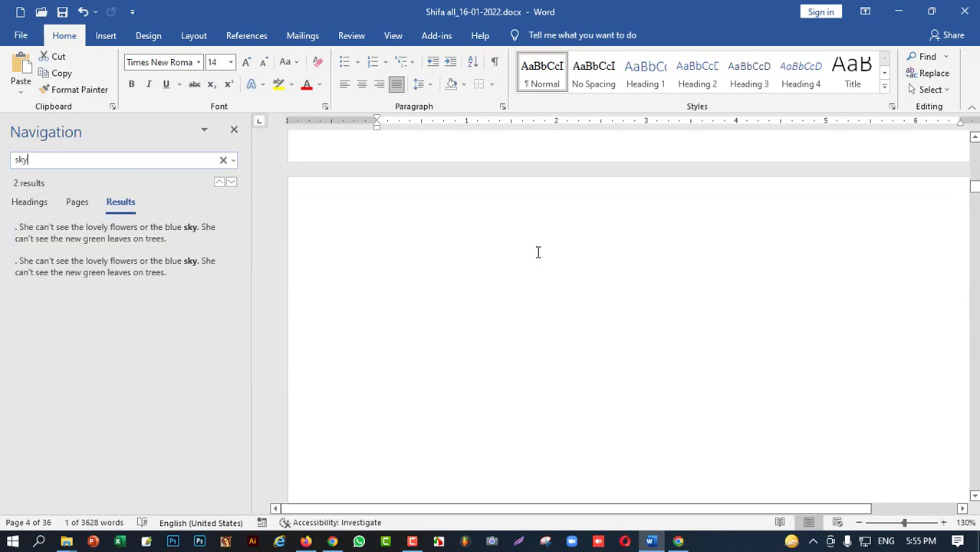
Step: Look through the pages for the "sky" match in the Maria's Dream paragraph and close the search pane
scroll(537, 251, down, 5)
scroll(536, 252, up, 5)
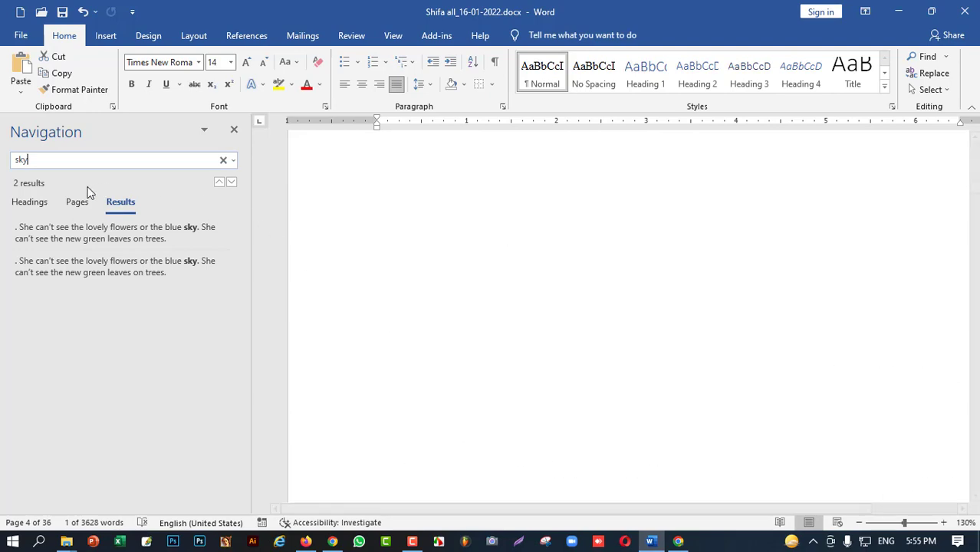
scroll(547, 285, up, 5)
scroll(578, 295, down, 10)
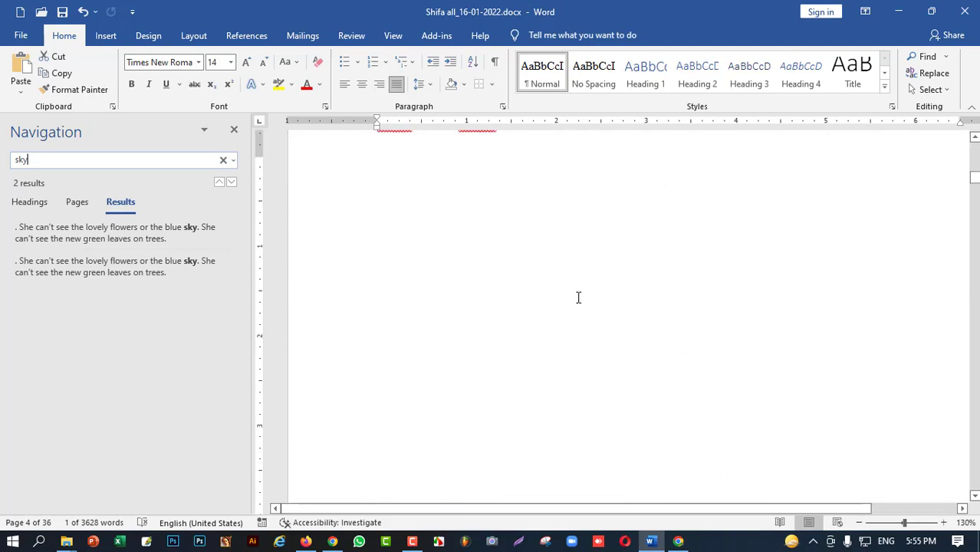
scroll(578, 297, up, 15)
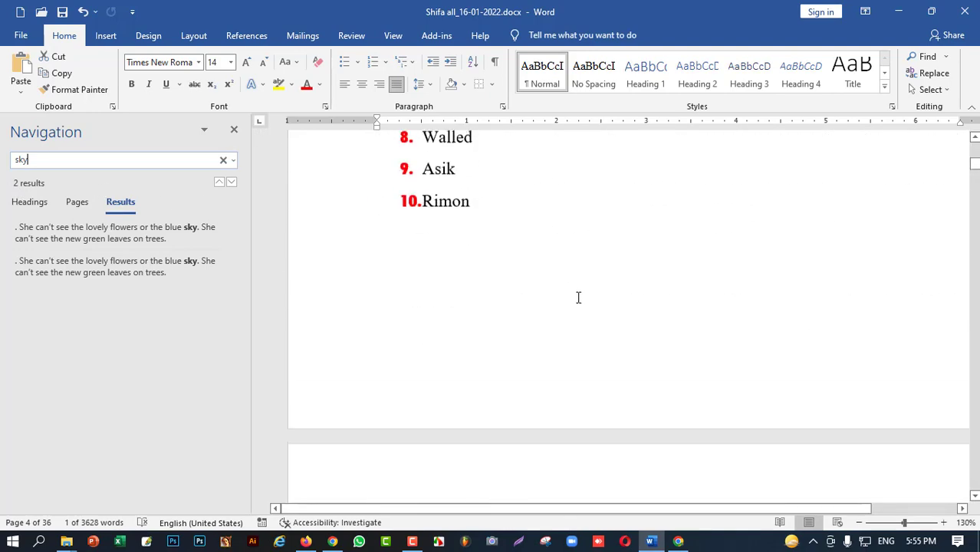
scroll(578, 297, up, 5)
scroll(498, 345, down, 1)
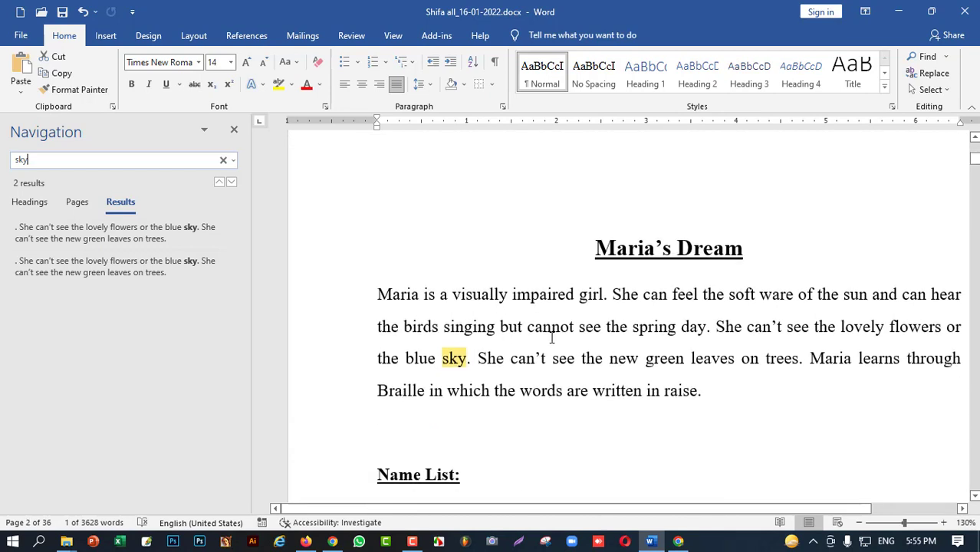
click(235, 132)
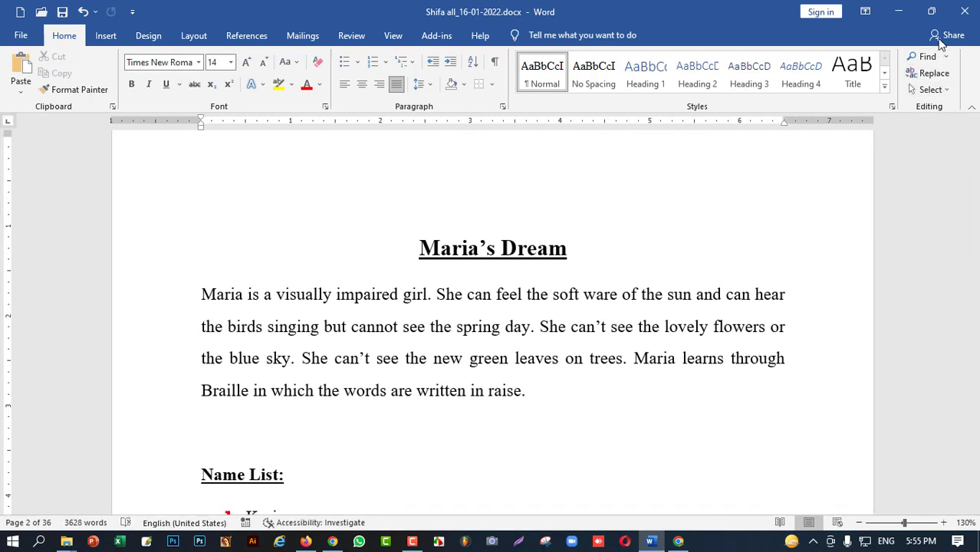
Step: Place the cursor in the numbered name list, and open and close the document search pane
click(926, 56)
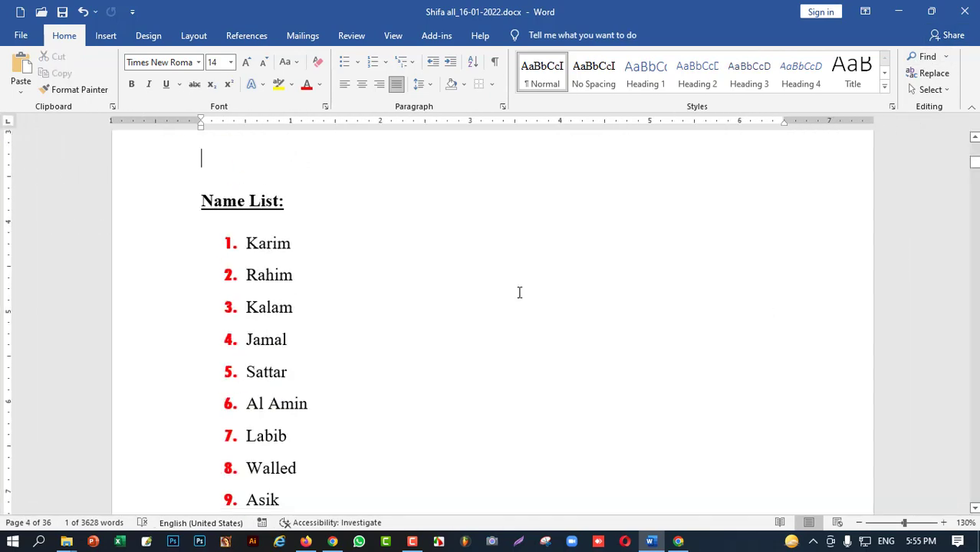
click(520, 291)
key(ctrl+f)
click(234, 132)
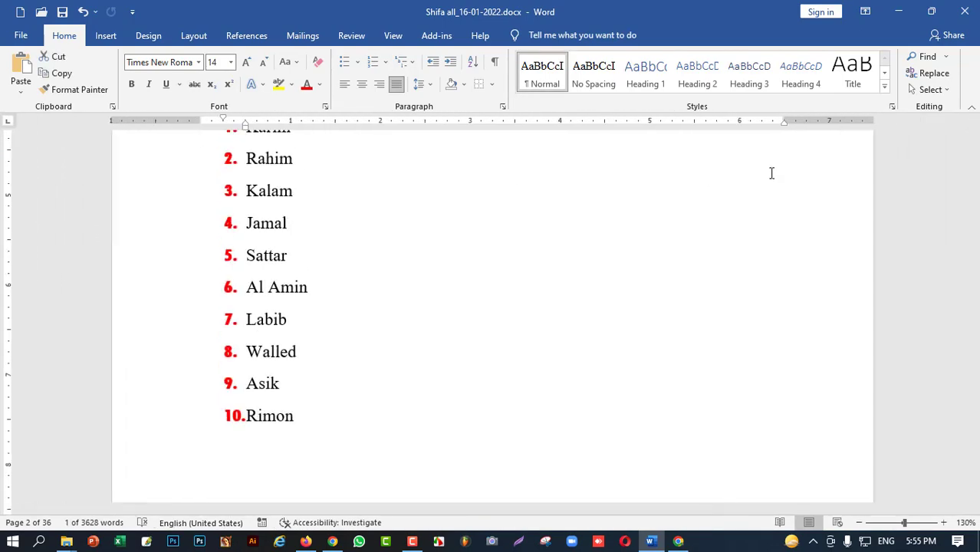
click(945, 58)
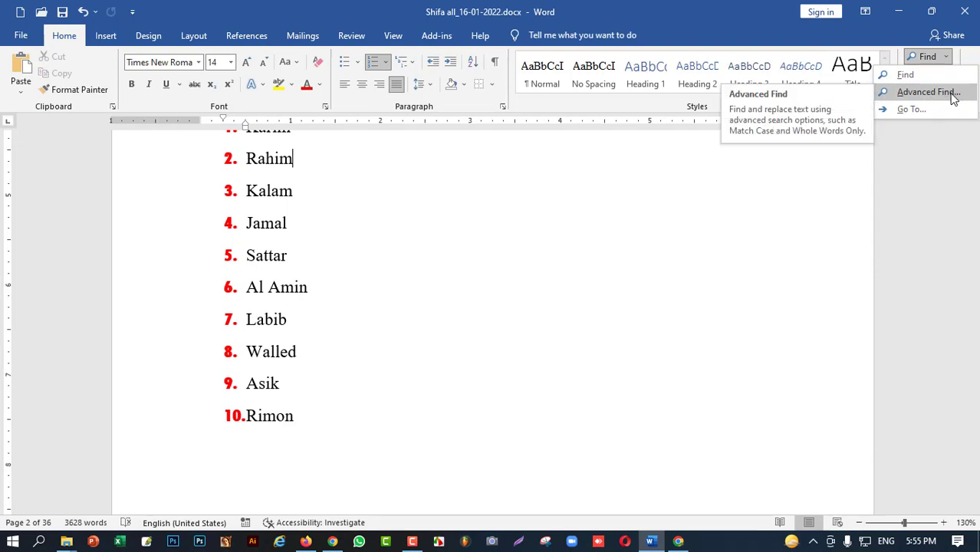
click(923, 93)
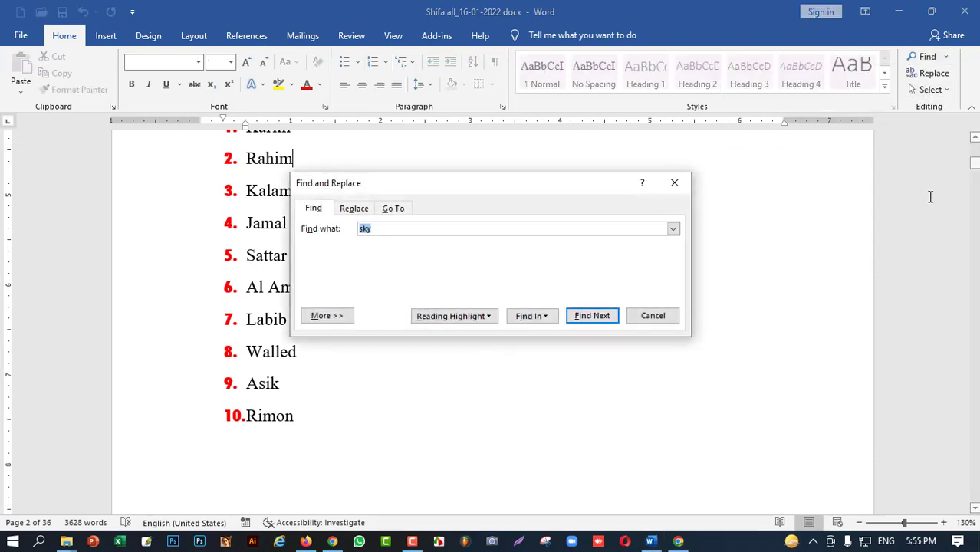
key(Escape)
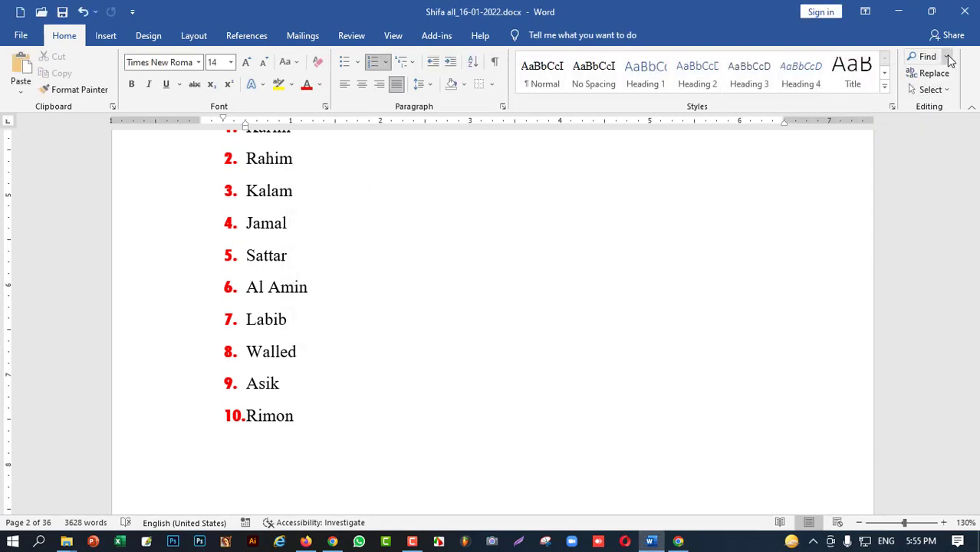
Step: Use Advanced Find to search for "sky" and continue to the next occurrence until the whole document is searched
click(948, 59)
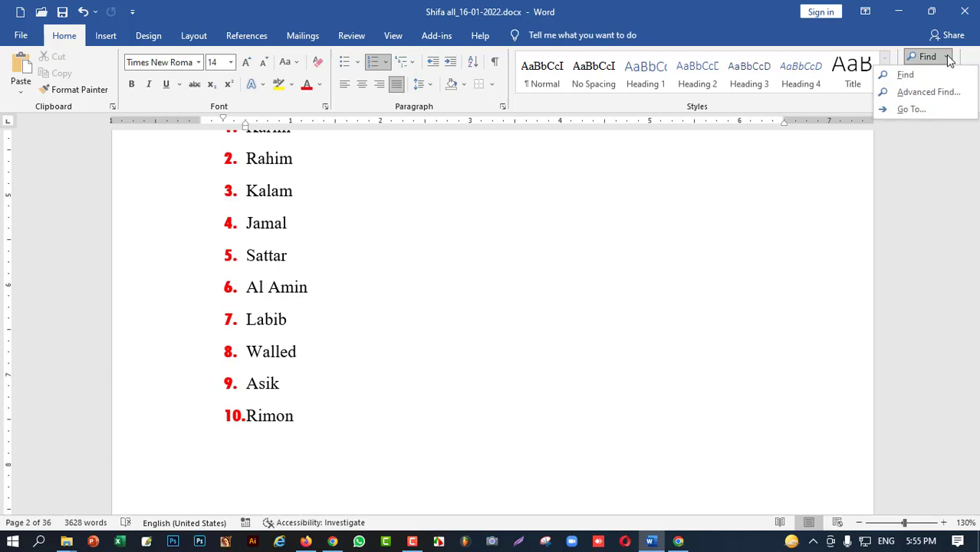
click(948, 98)
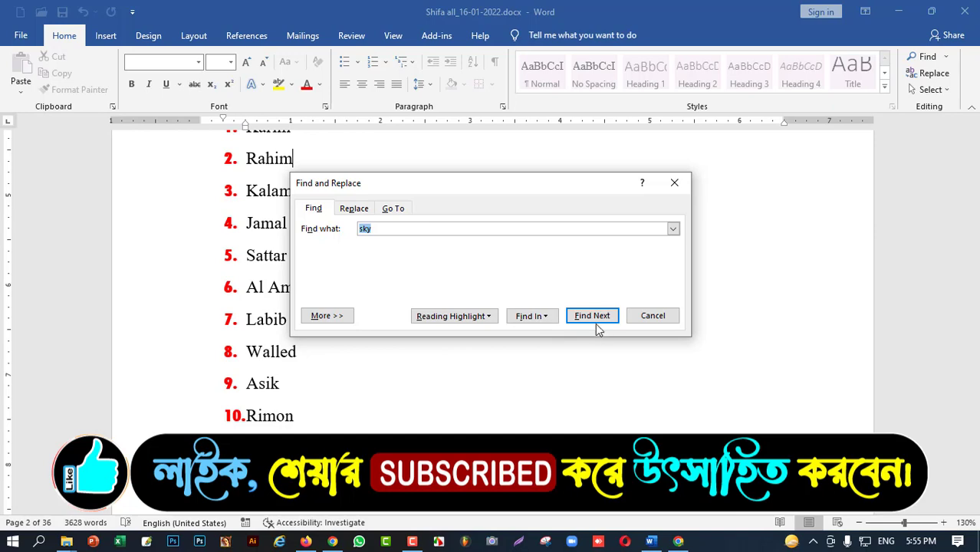
click(591, 317)
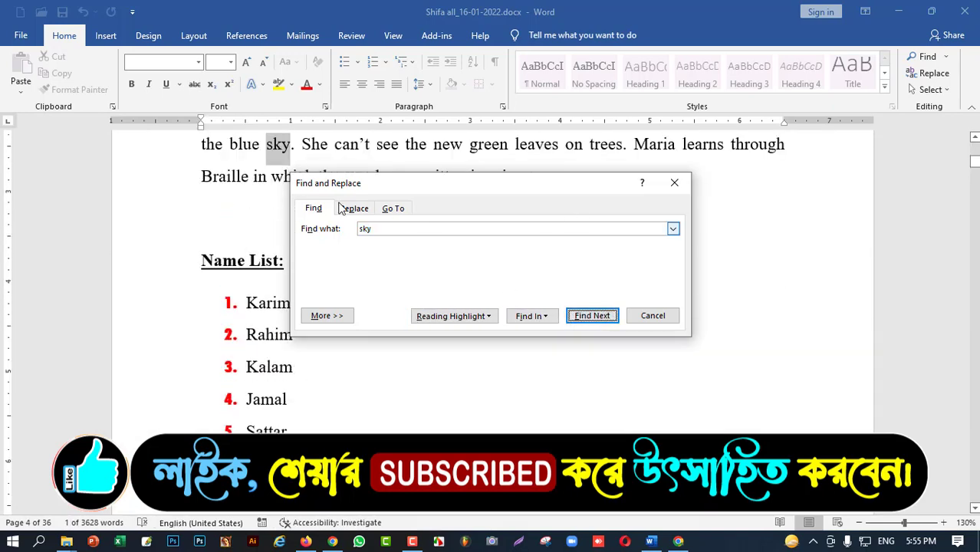
click(579, 320)
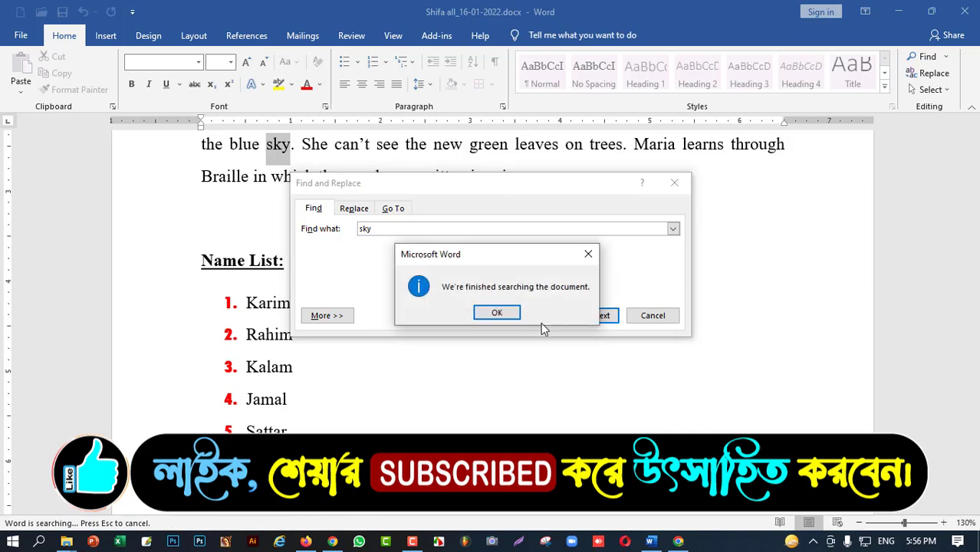